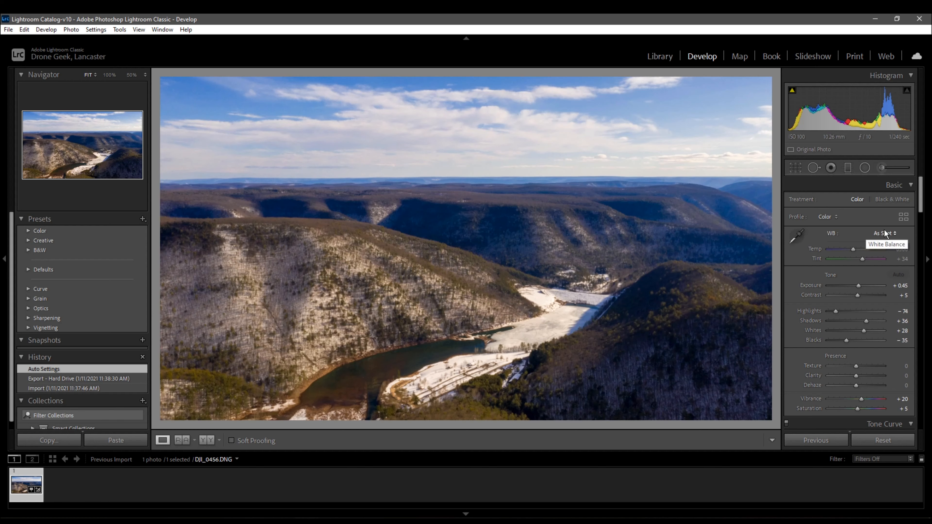
- Try the Auto and Daylight white balance presets on the photo, and return the white balance to As Shot
click(892, 234)
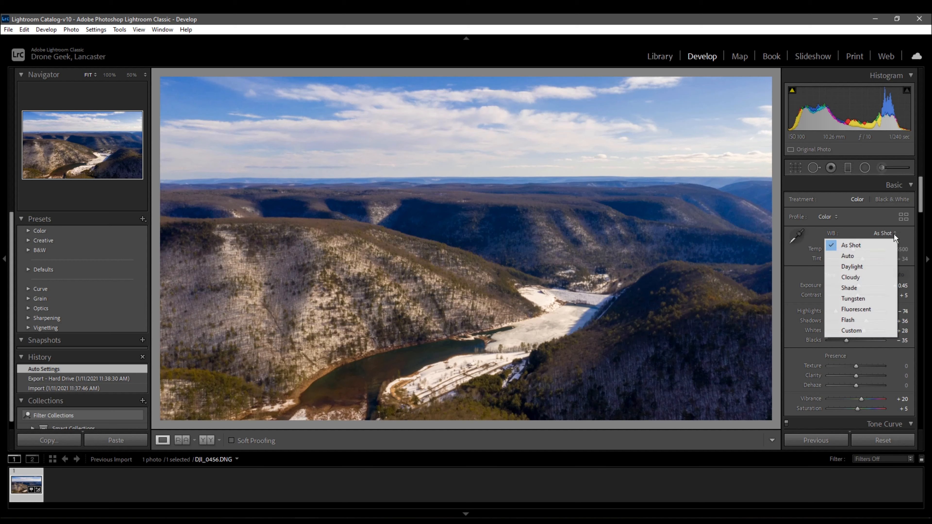
click(875, 255)
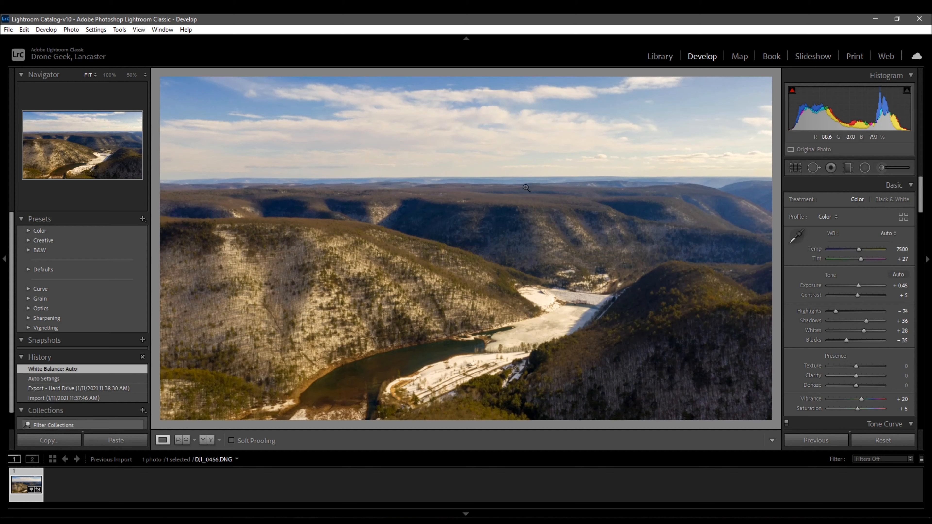
click(892, 233)
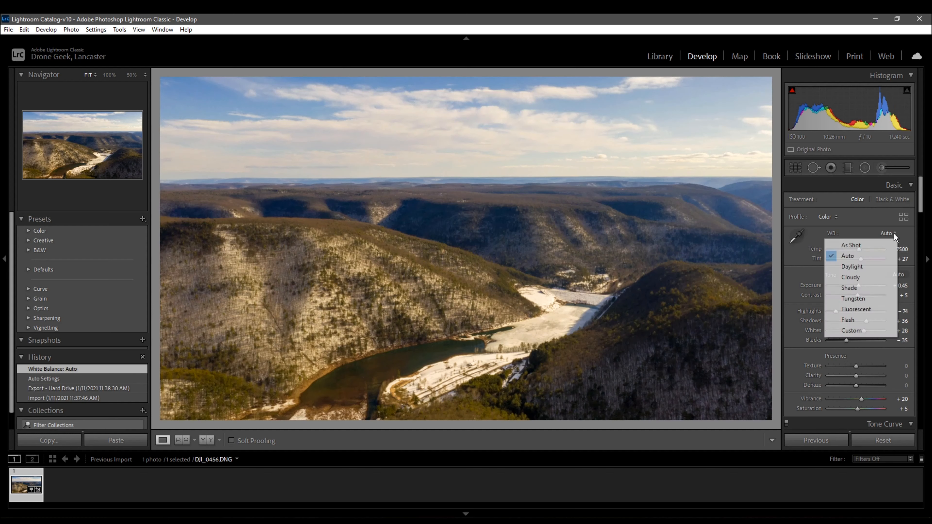
click(873, 271)
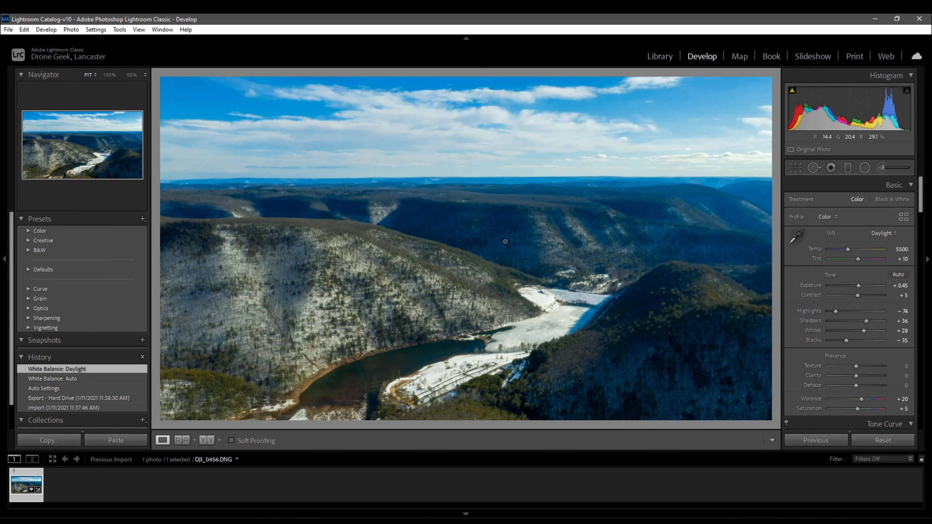
click(895, 233)
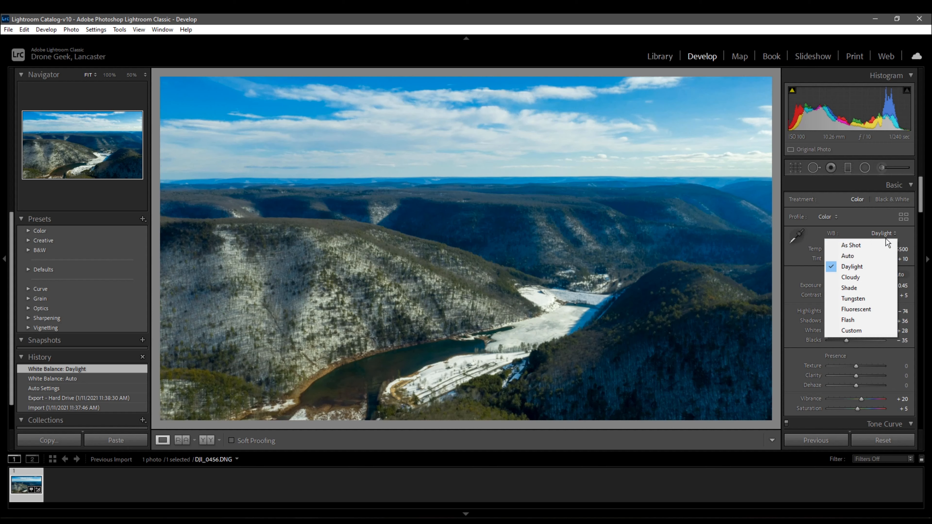
click(872, 245)
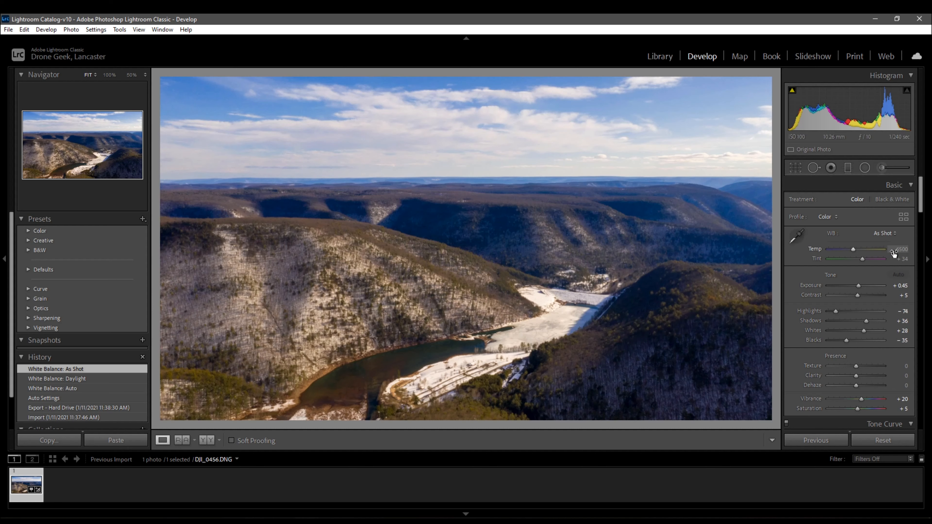
- Try white balance temperatures of 6000 and 5750, and settle the Temp value at 5850
click(902, 250)
text(6000)
key(Return)
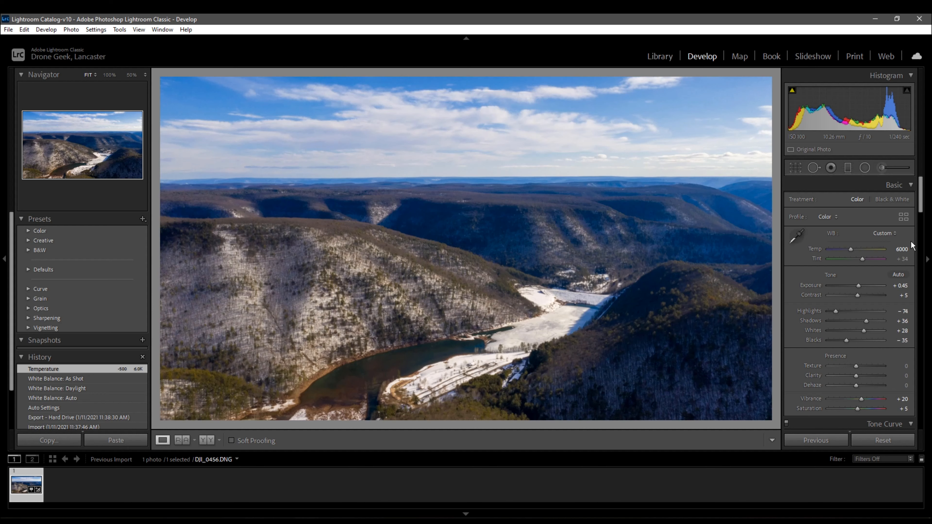
click(903, 250)
text(5750)
key(Return)
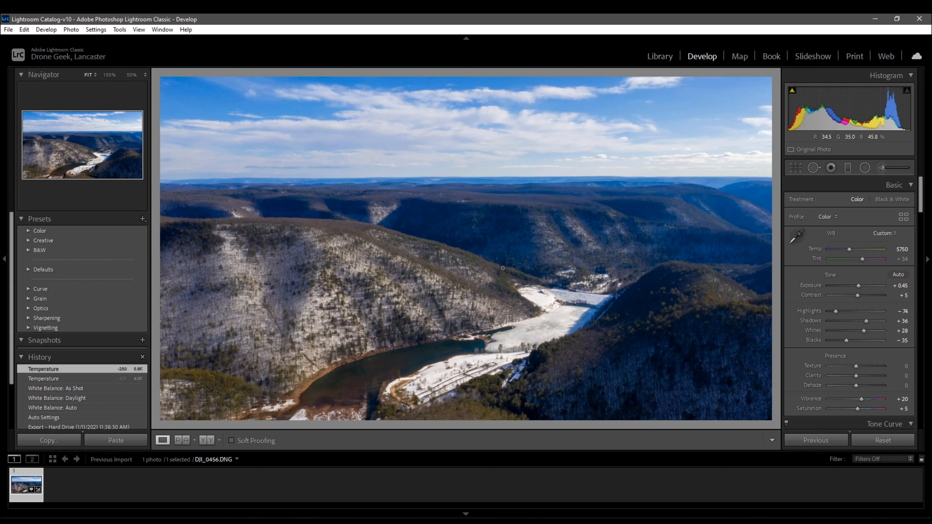
click(902, 250)
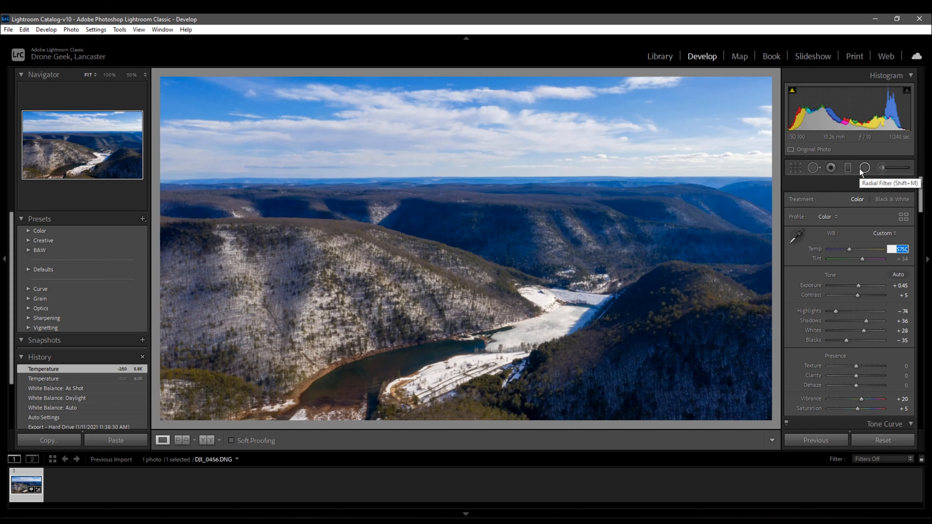
text(5850)
key(Return)
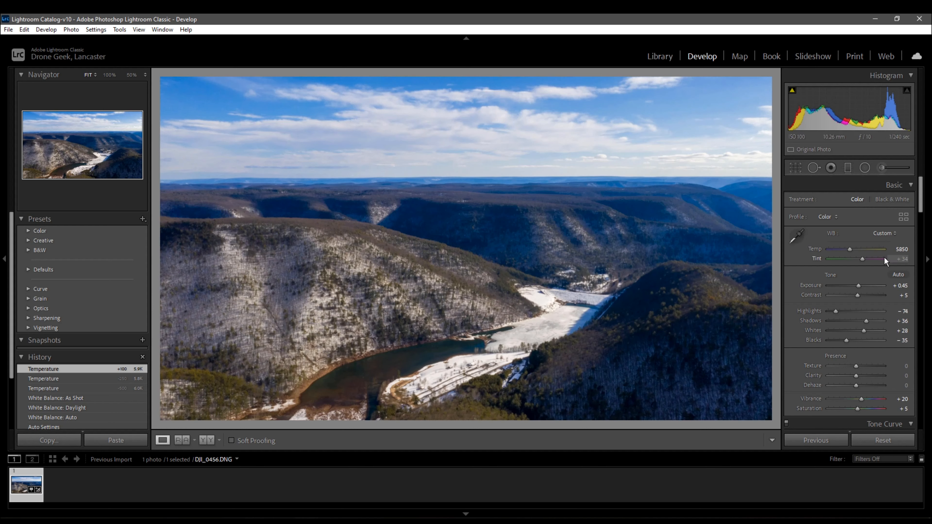
- Try the extreme green Tint of -150 on the photo, and restore the Tint to +34
drag(865, 259, 779, 265)
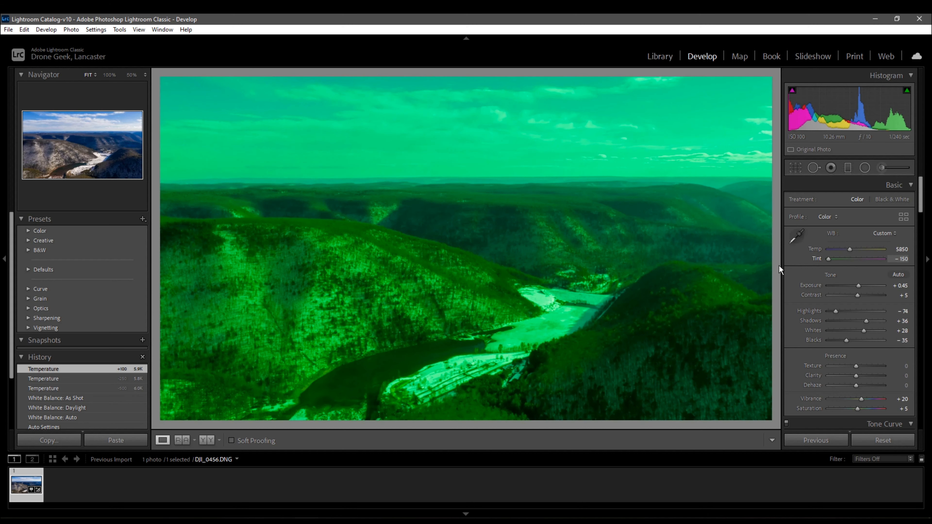
click(901, 258)
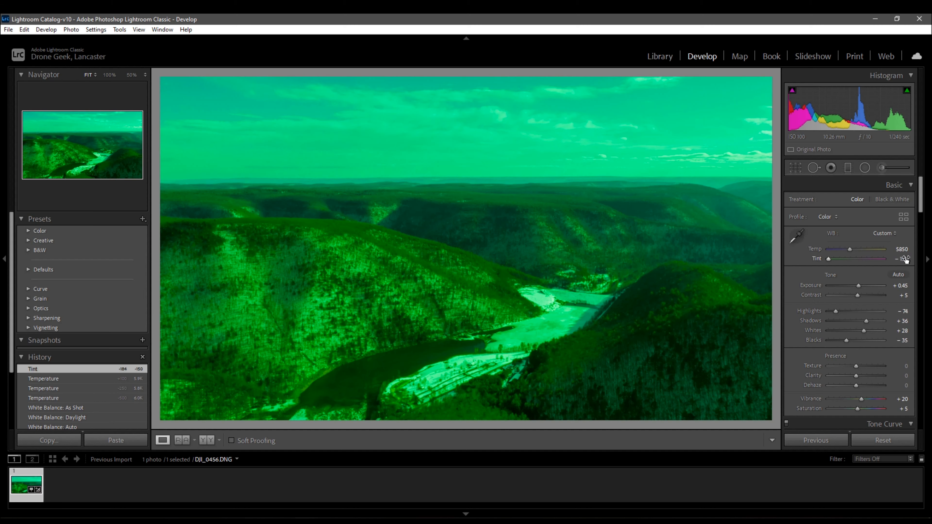
text(34)
key(Return)
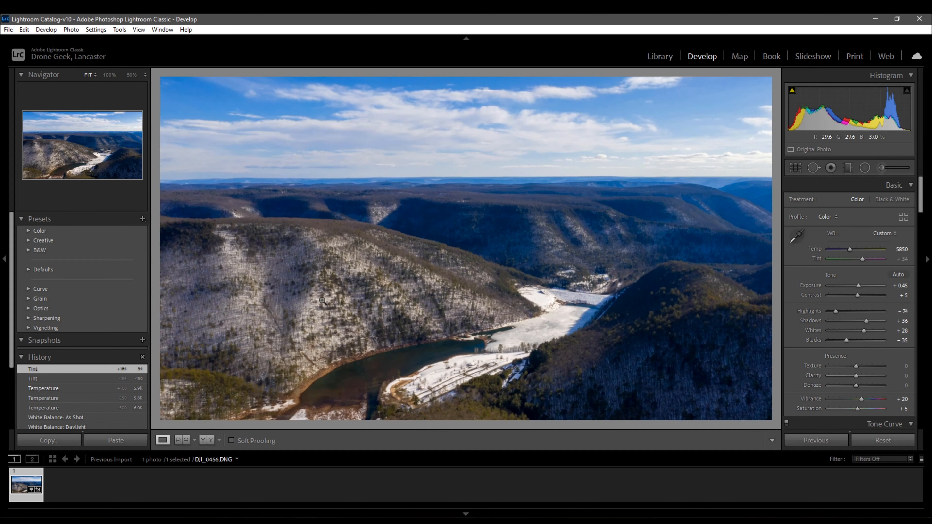
- Try a Tint of +30 on the photo and settle the Tint at +32
click(901, 259)
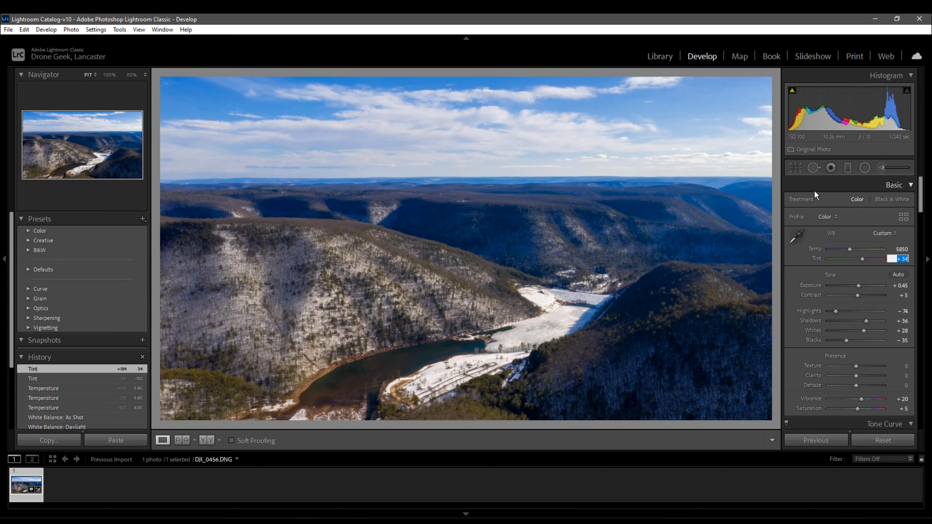
text(30)
key(Return)
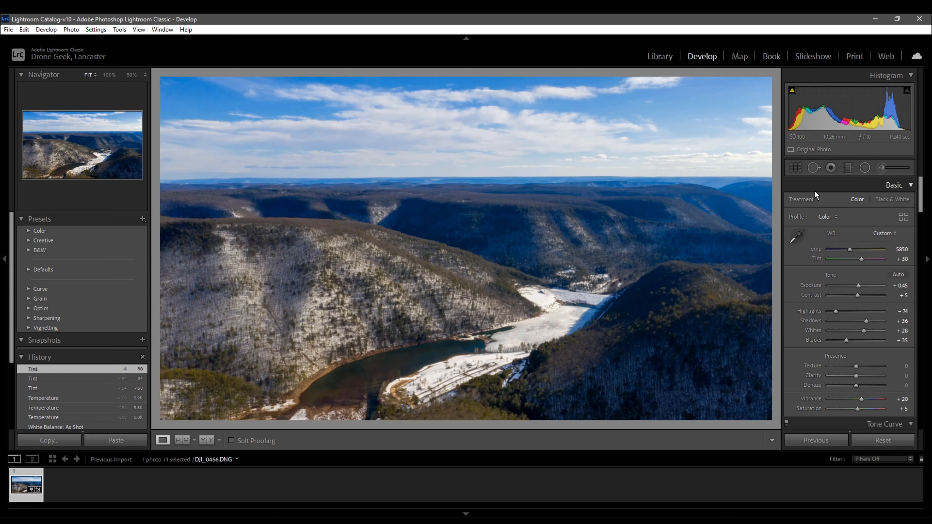
click(904, 259)
text(32)
key(Return)
- Compare the photo at an Exposure of 0, and set the Exposure to +0.25
scroll(883, 268, down, 2)
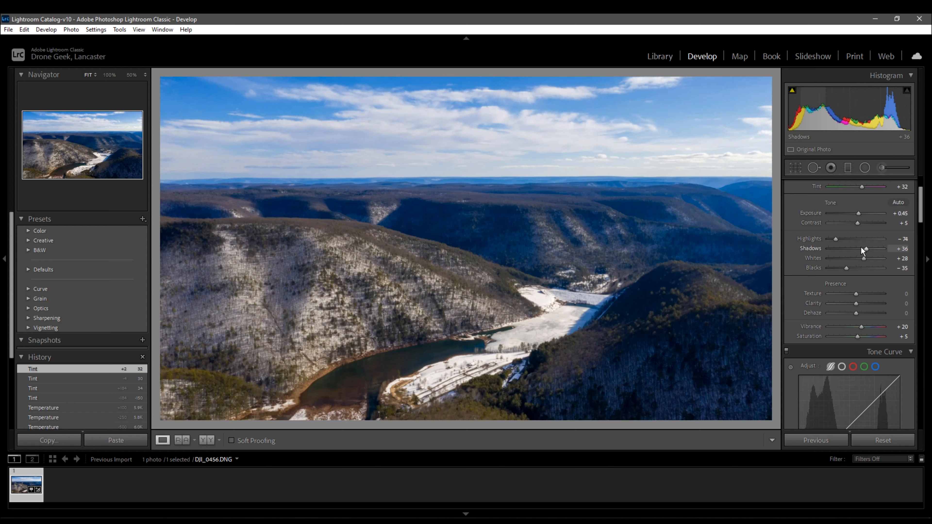
click(902, 212)
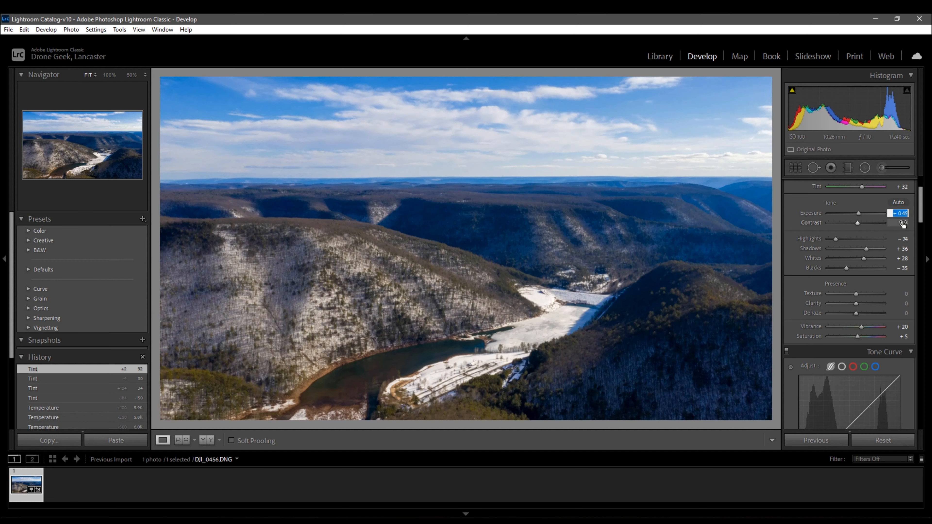
text(0)
key(Return)
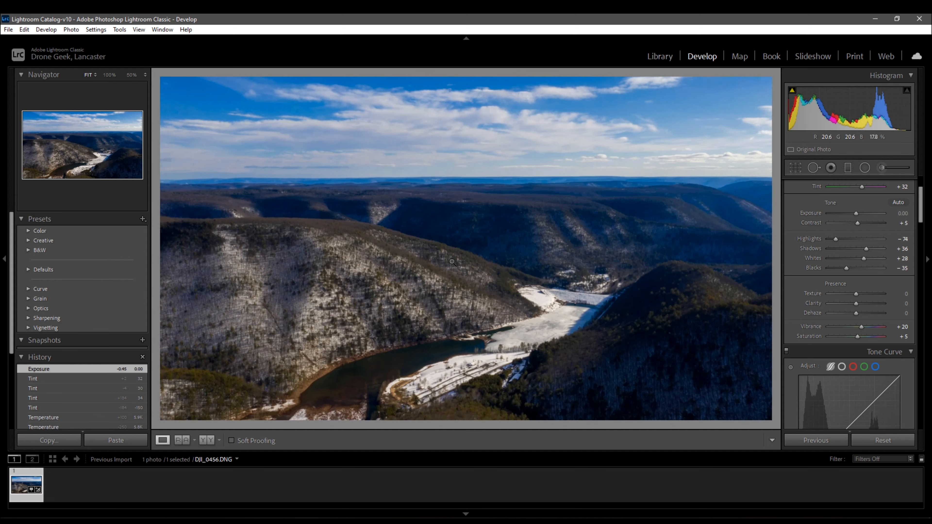
click(903, 213)
text(0.25)
key(Return)
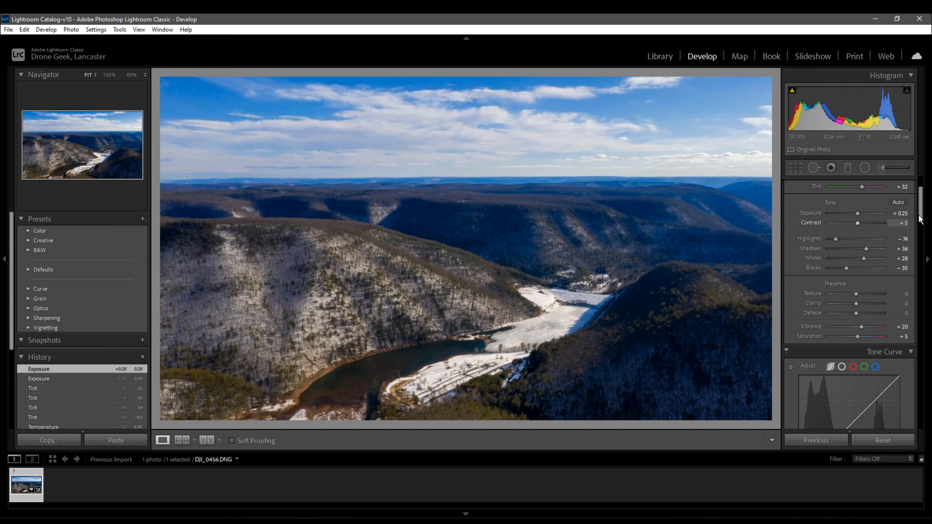
- Raise the photo's Contrast to +21 and set the Highlights to -47
drag(858, 223, 862, 222)
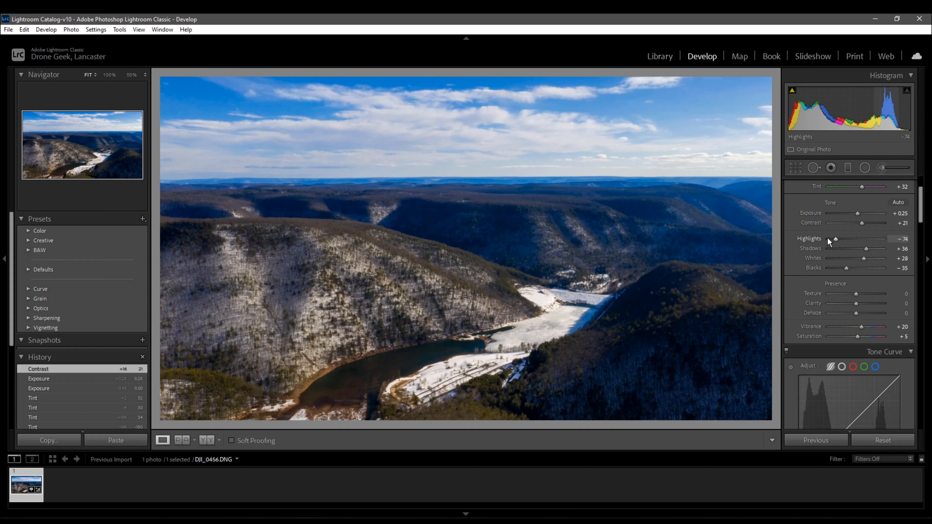
drag(836, 238, 846, 241)
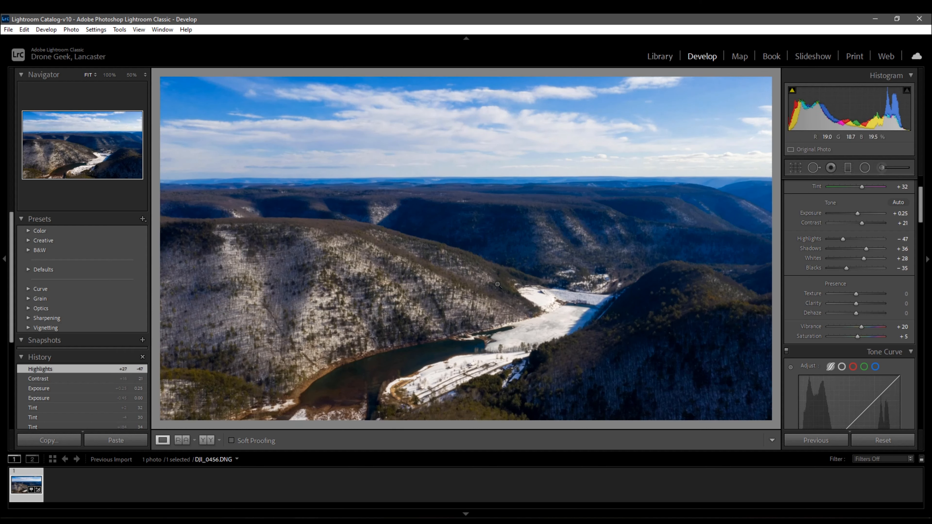
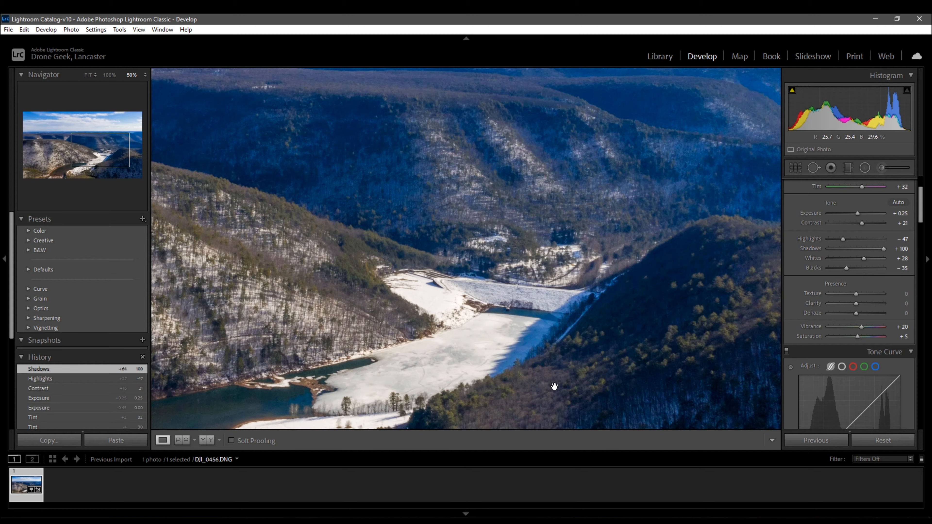
- Check the shaded hillside up close while lowering the Shadows, and set the Shadows to +4
drag(554, 384, 486, 285)
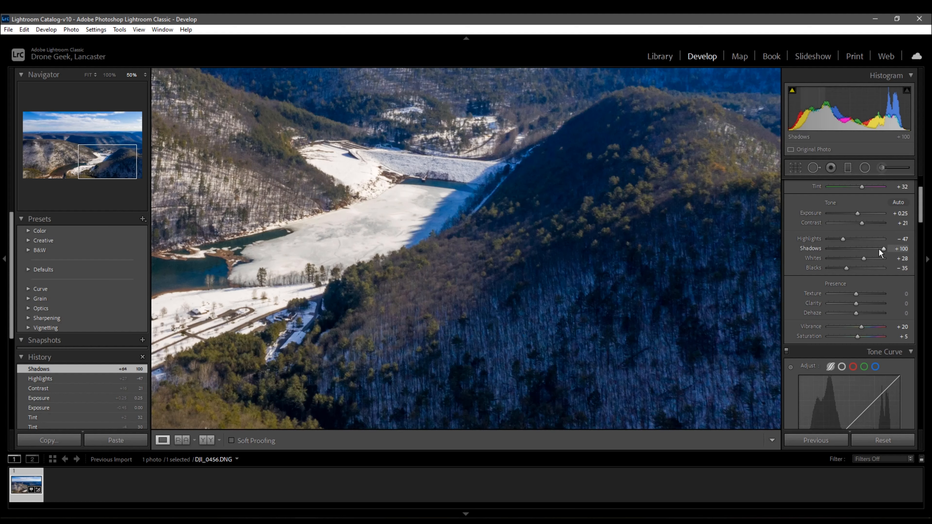
drag(882, 248, 868, 248)
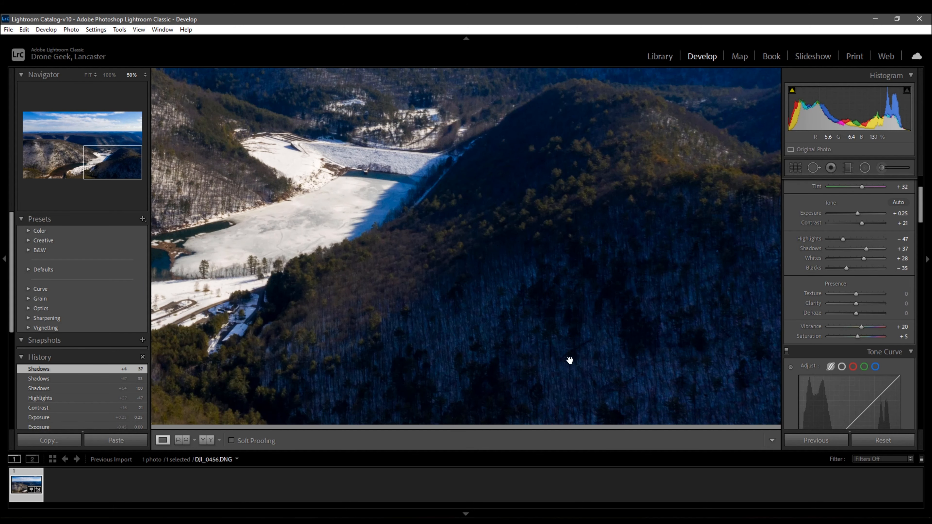
click(522, 289)
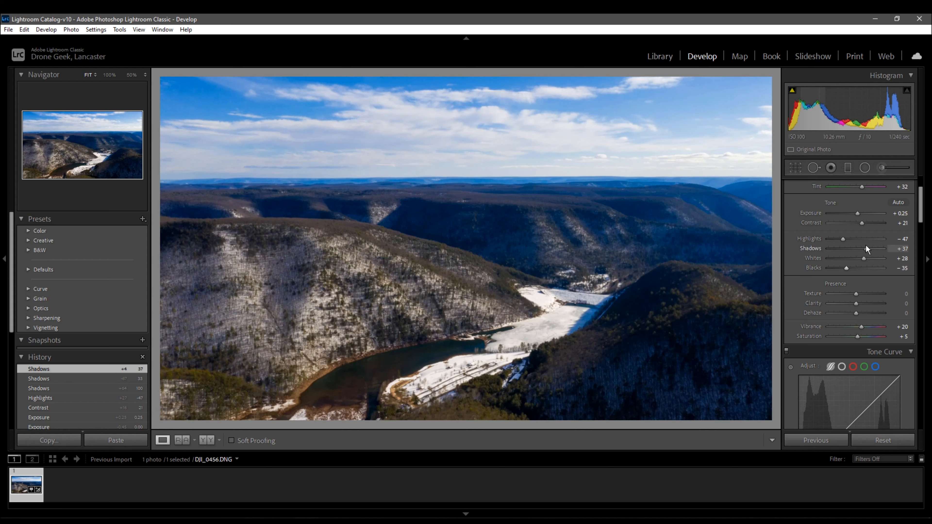
drag(865, 245, 856, 246)
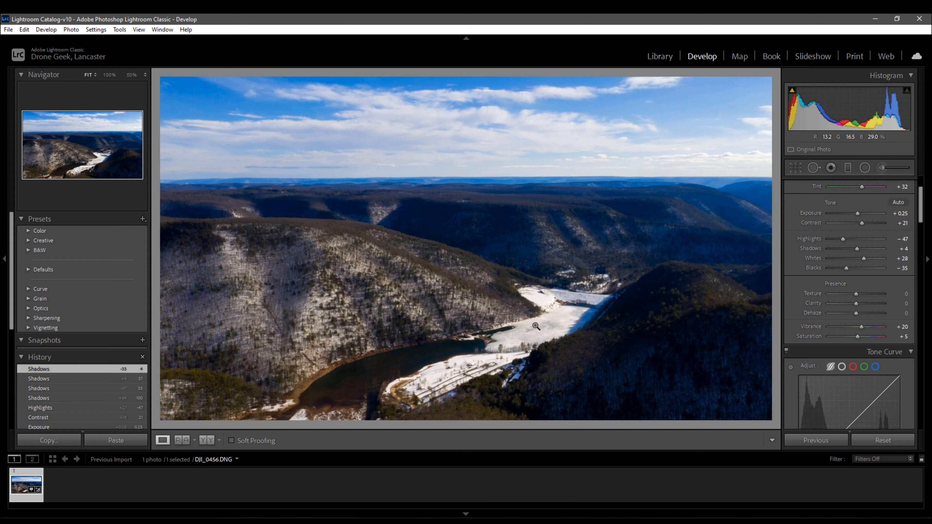
- Try the Whites at +100 and +18, and settle the Whites at +44
drag(865, 260, 883, 258)
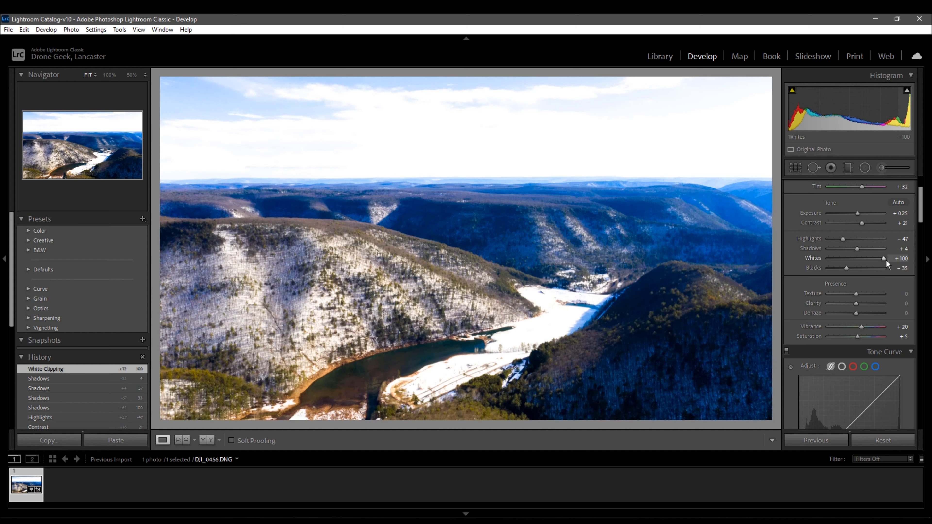
drag(883, 258, 861, 259)
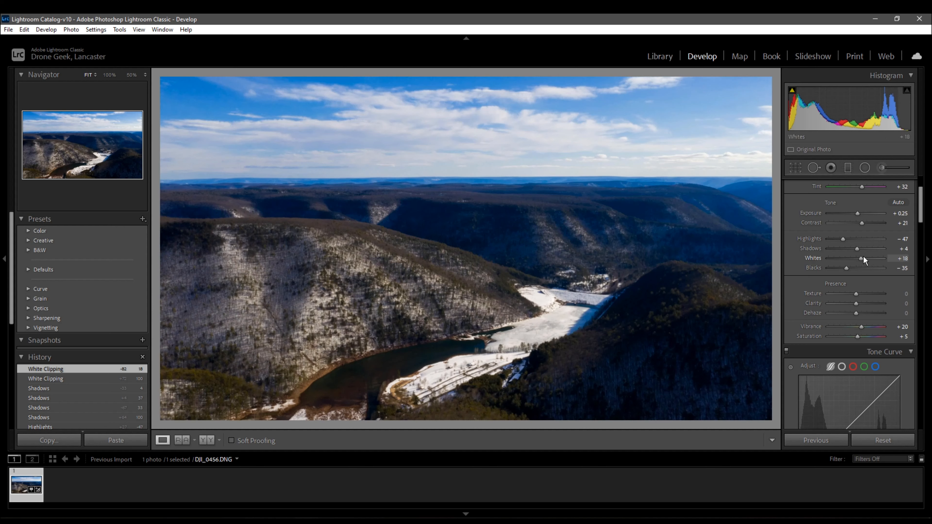
drag(863, 256, 871, 258)
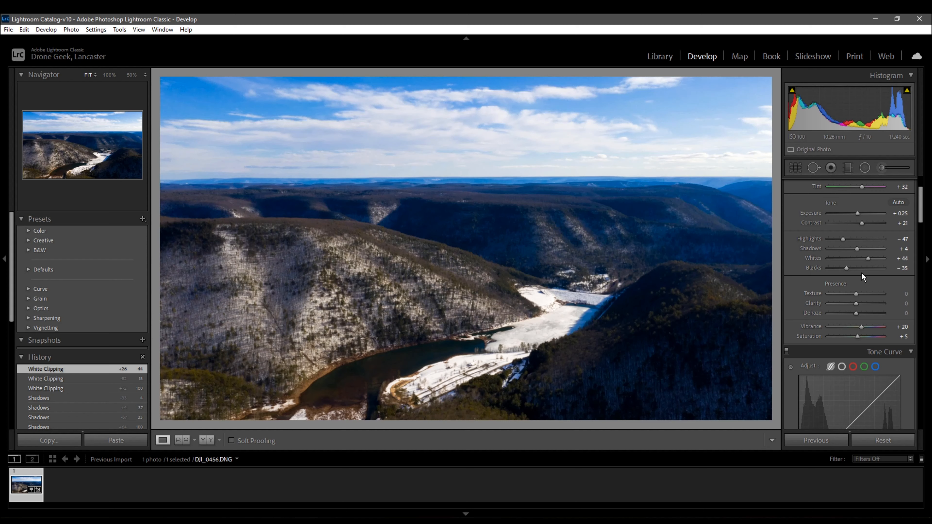
- Try the Blacks at +100, -100 and -14, and reset the Blacks to 0
drag(858, 269, 921, 277)
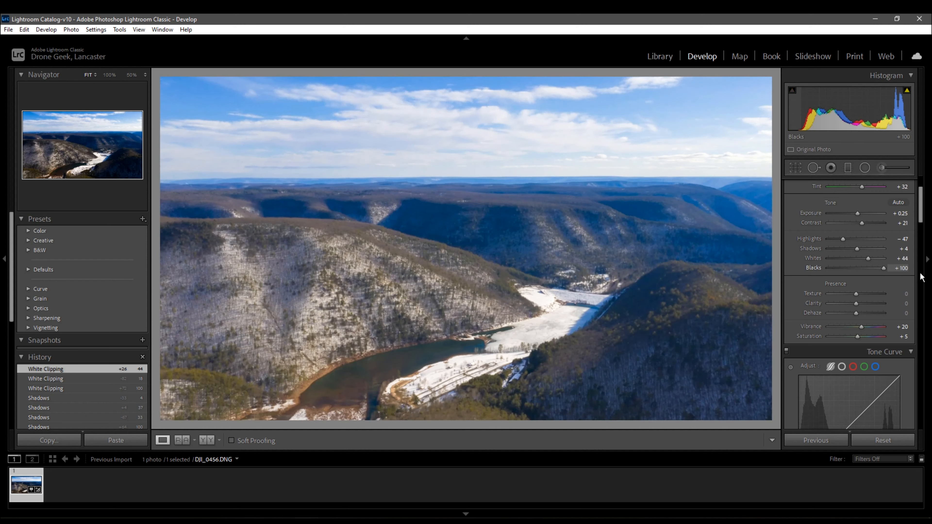
drag(899, 281, 618, 305)
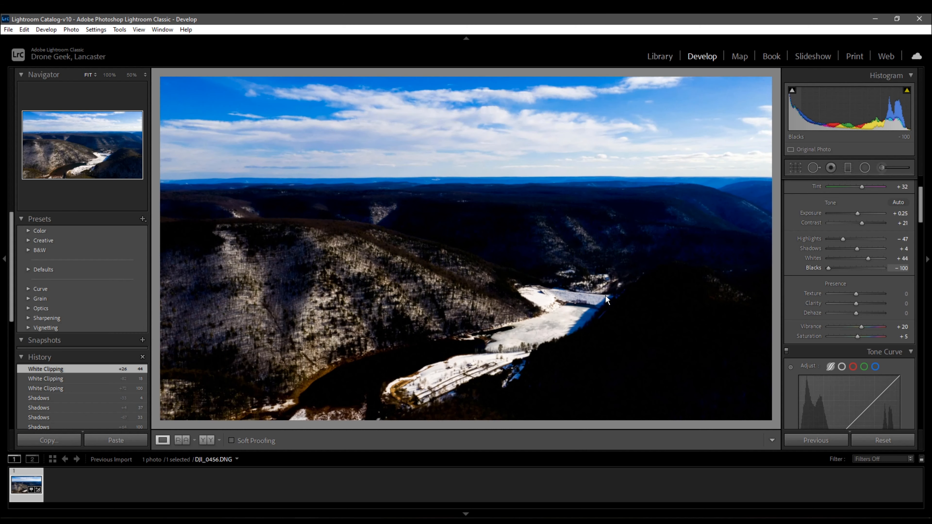
drag(605, 294, 928, 288)
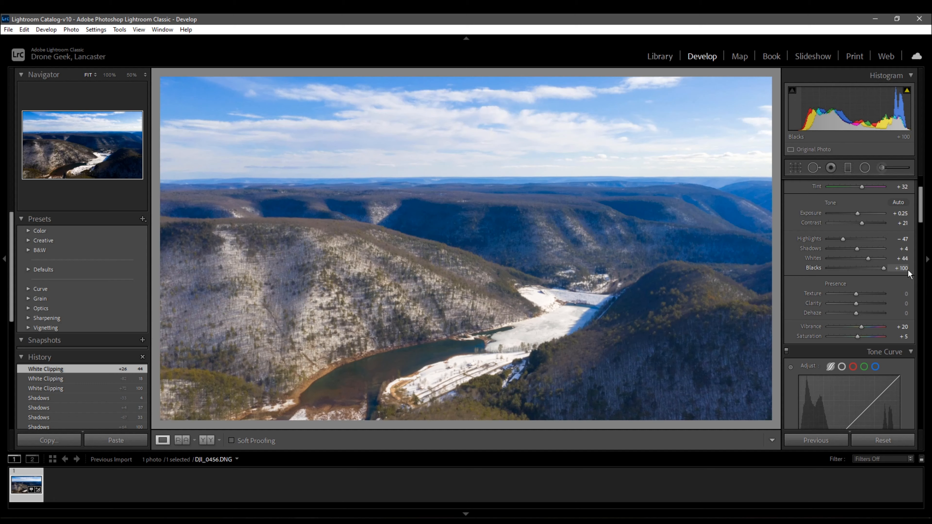
drag(885, 270, 856, 268)
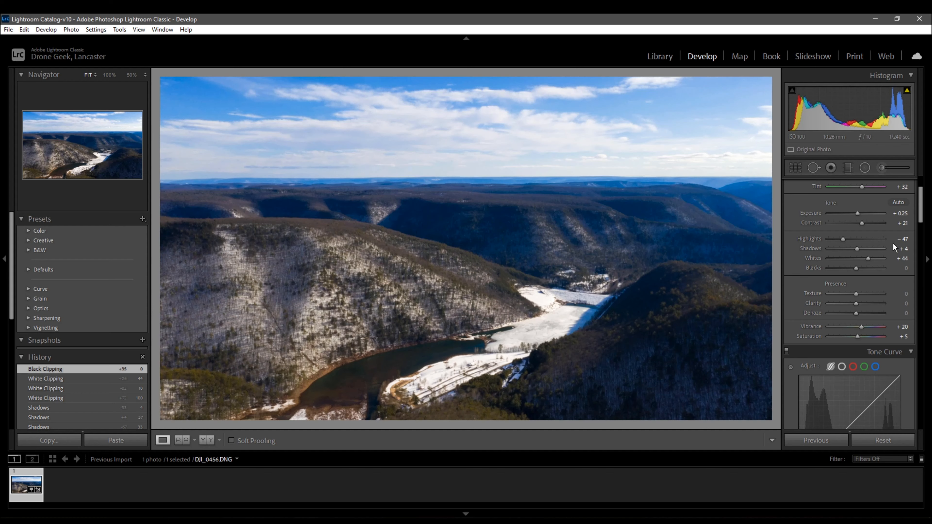
drag(858, 267, 852, 267)
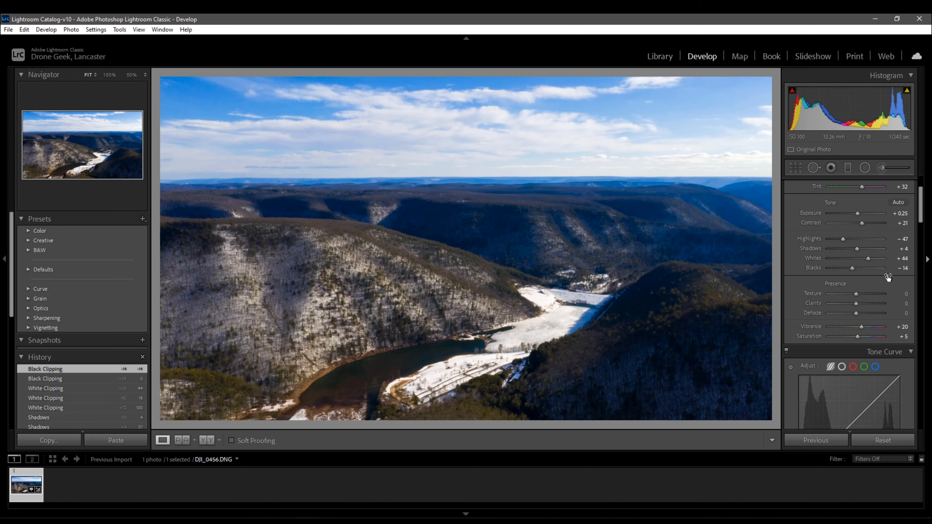
double_click(854, 267)
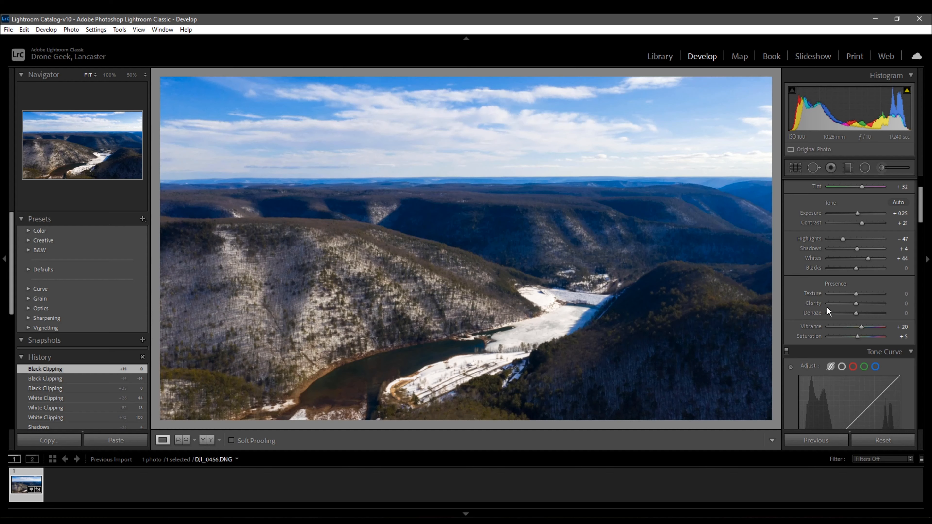
- Set the photo's Saturation to +15
scroll(872, 288, down, 3)
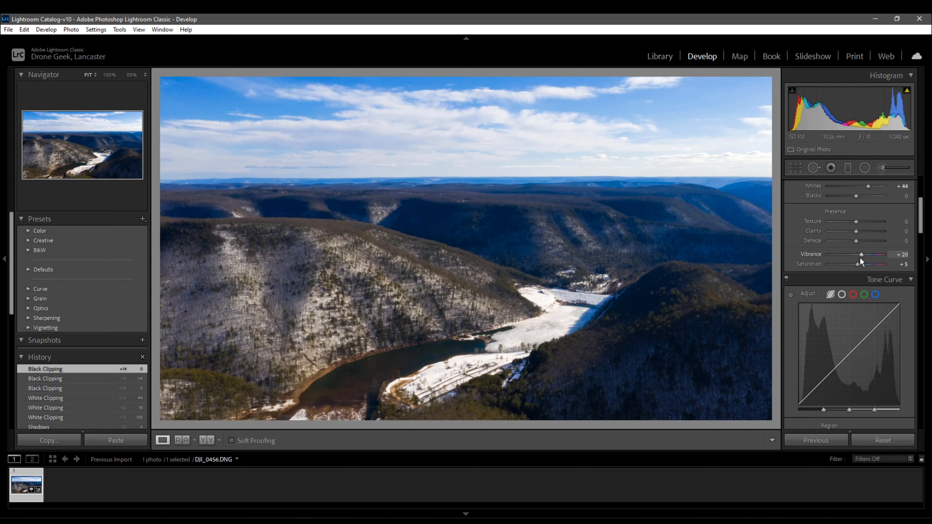
click(903, 263)
text(15)
key(Return)
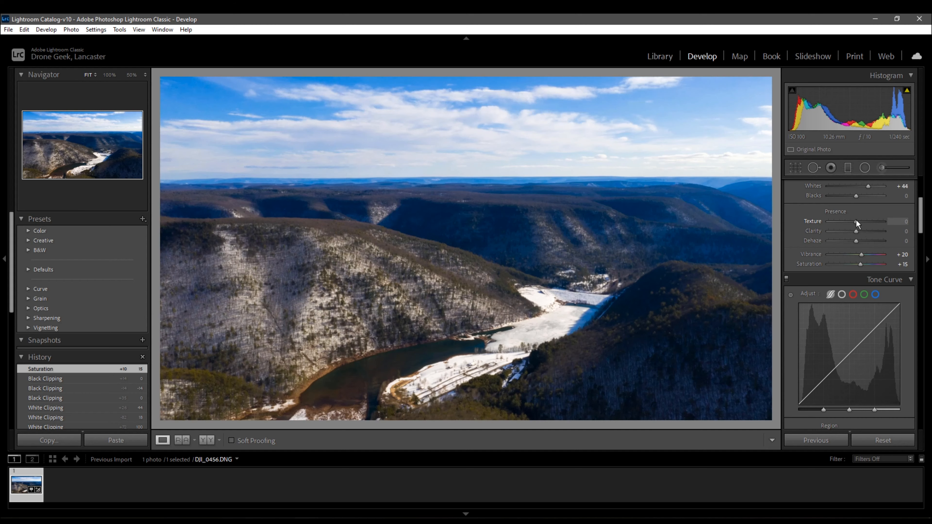
- Try the Texture at +100, checking the hillside up close, and at -100, and set the Texture to +25
drag(856, 222, 879, 222)
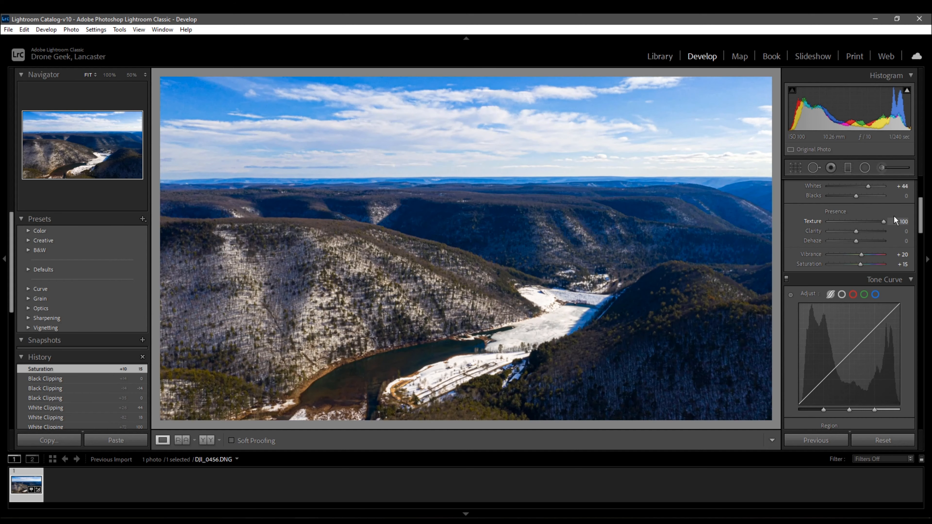
drag(894, 215, 894, 216)
click(372, 298)
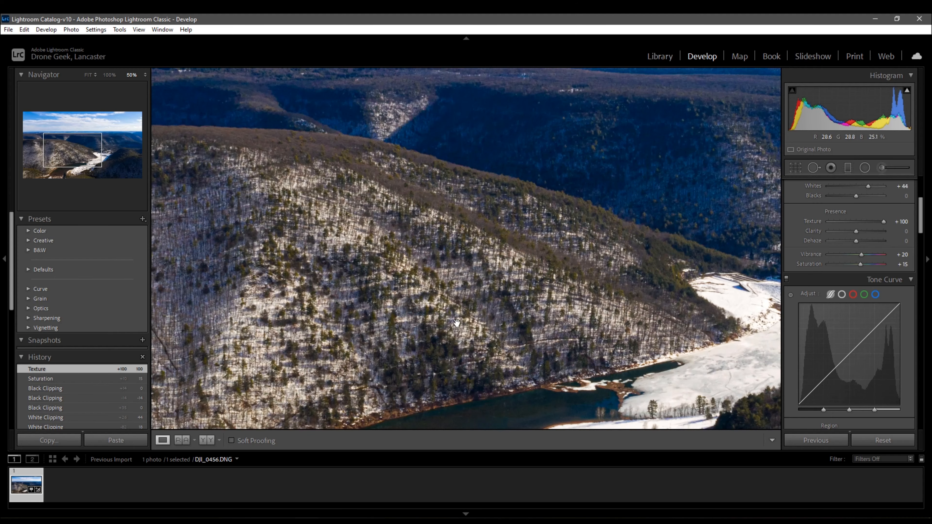
click(465, 313)
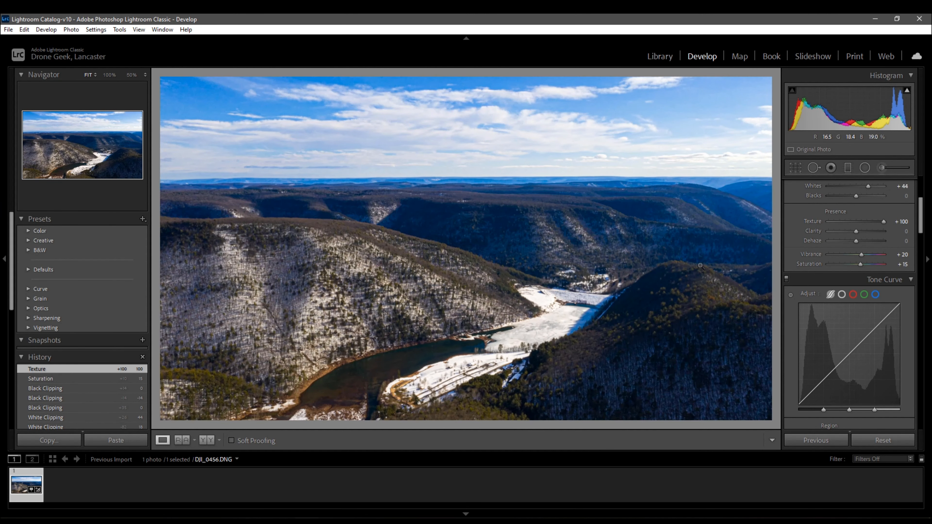
drag(883, 221, 748, 237)
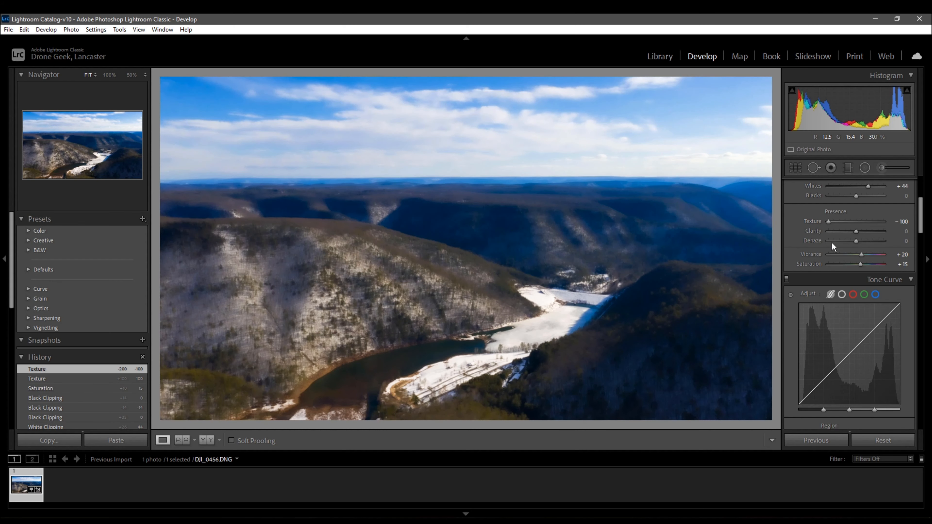
drag(831, 221, 861, 229)
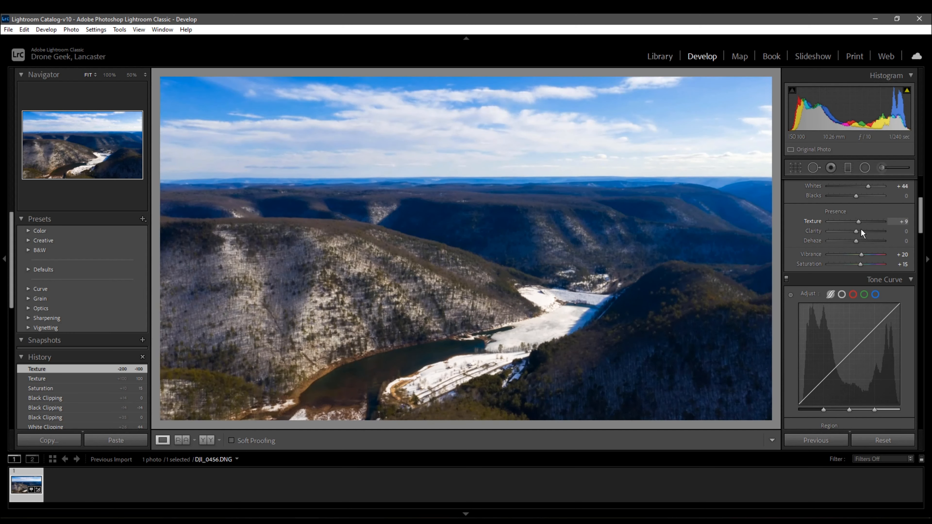
click(901, 222)
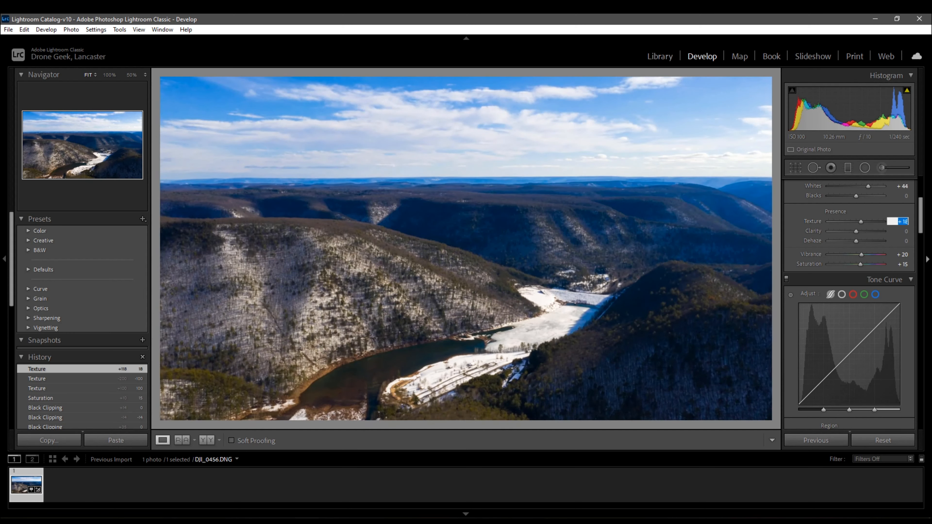
text(25)
key(Return)
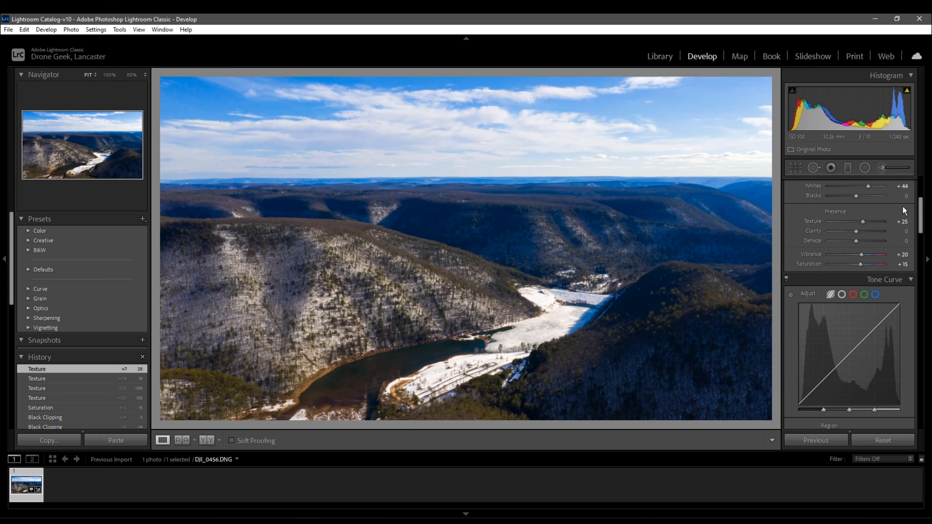
- Set the Clarity to +20 and the Dehaze to +15
click(905, 230)
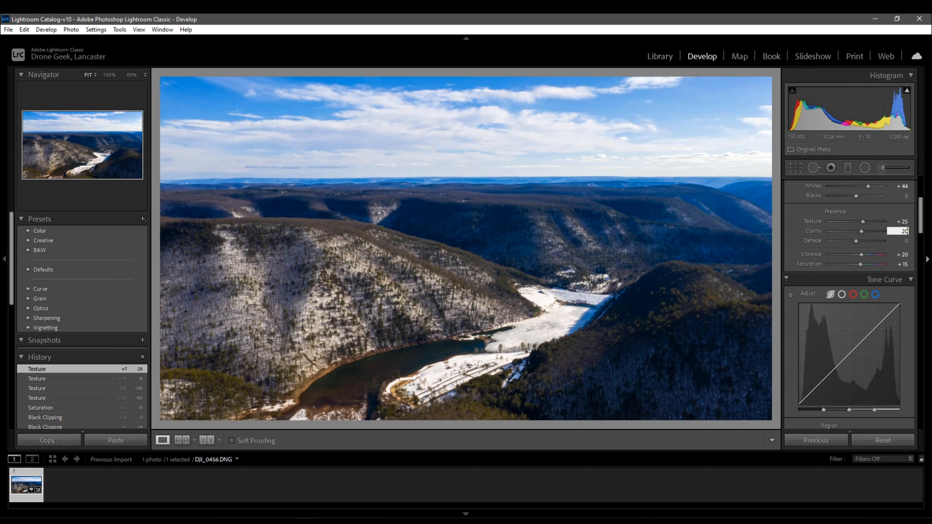
text(20)
key(Return)
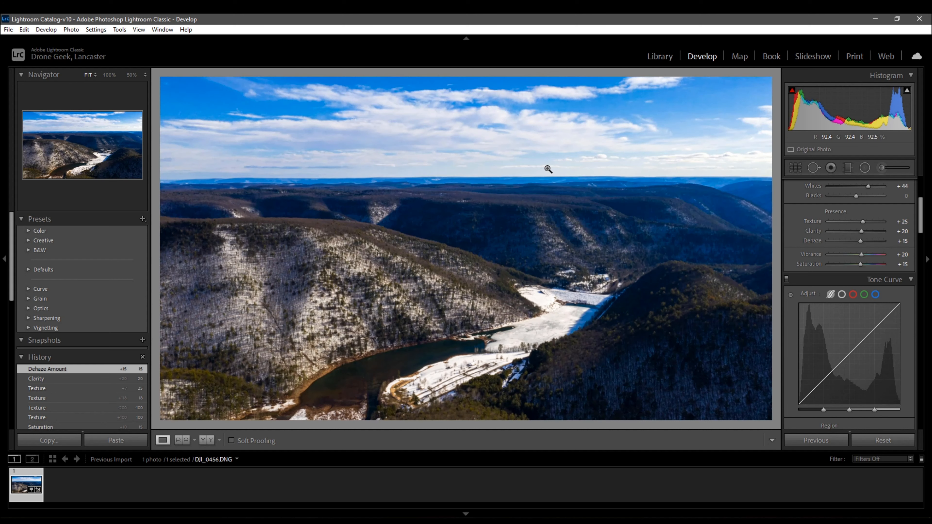
- Compare the photo without and with the Dehaze adjustment by undoing and redoing it twice
key(ctrl+z)
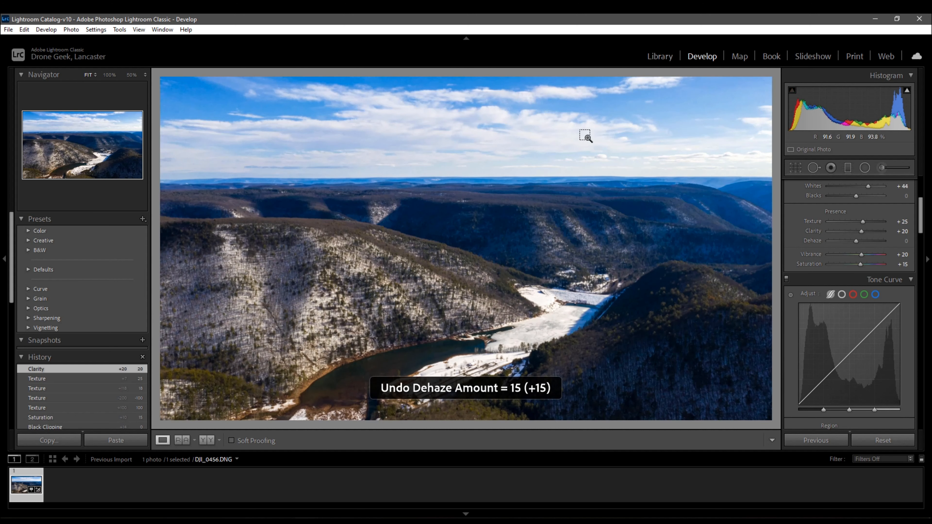
key(ctrl+y)
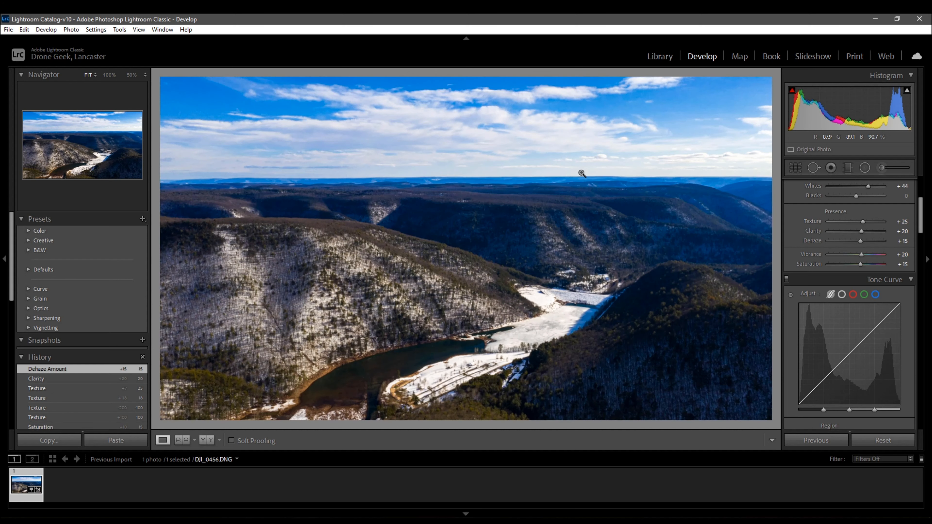
key(ctrl+z)
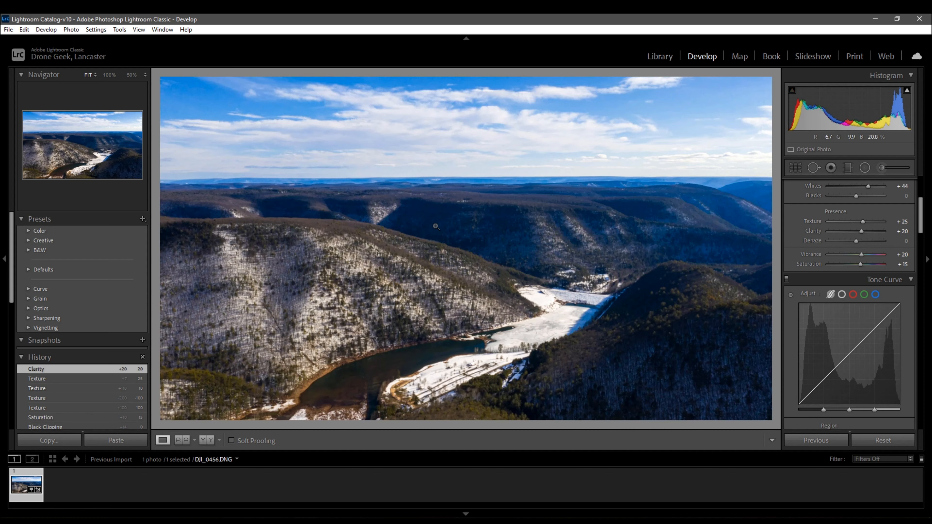
key(ctrl+y)
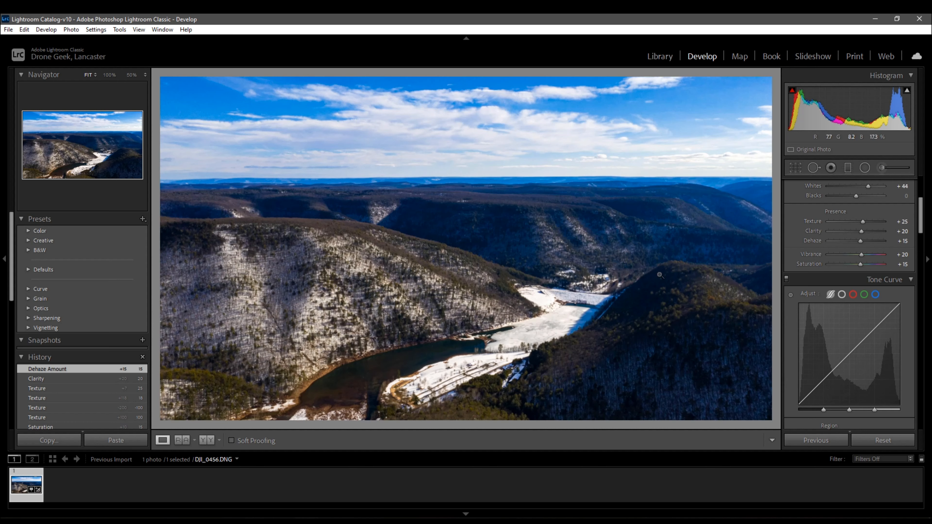
- Set the HSL Saturation to Orange +15, Yellow +10, Green +30, Aqua +10 and Blue +25, trying Orange at +100 first
scroll(873, 246, down, 6)
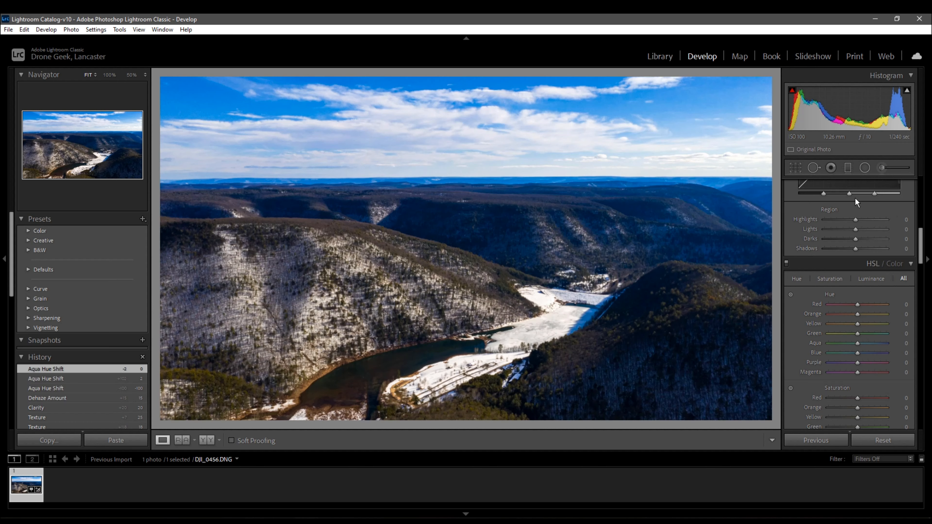
scroll(855, 198, down, 3)
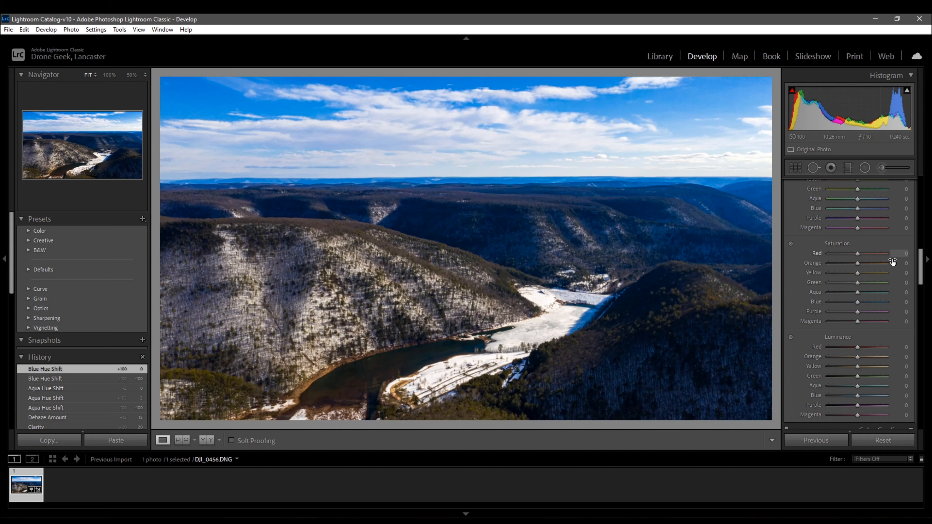
drag(860, 263, 925, 262)
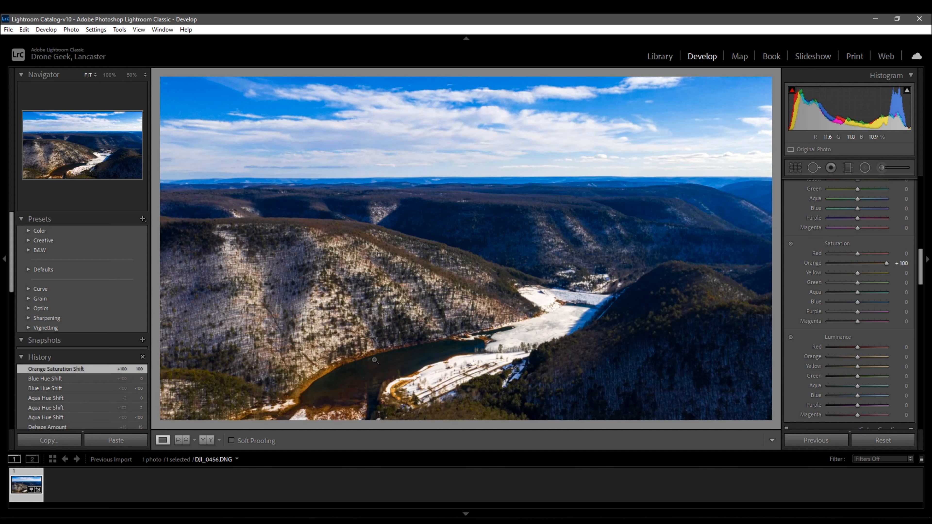
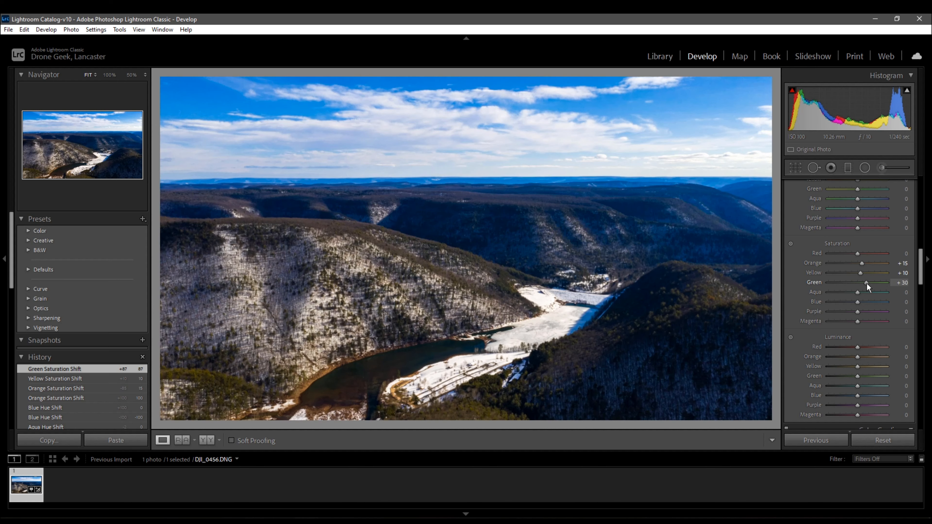
drag(866, 283, 865, 283)
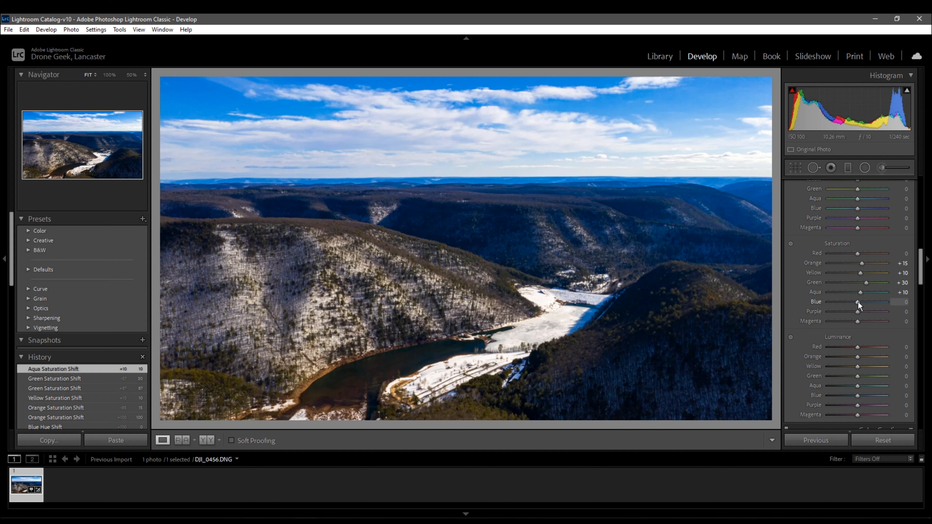
drag(859, 302, 865, 303)
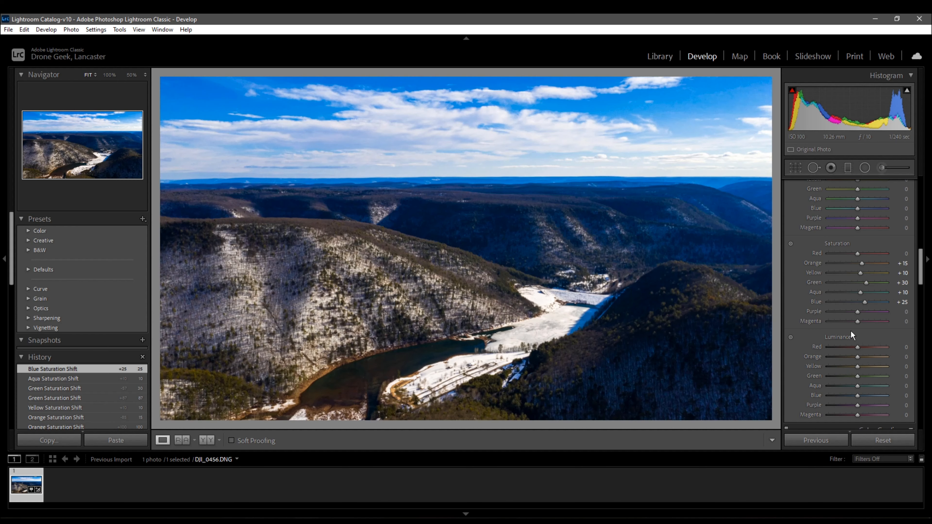
- Try the orange Luminance at both +100 and -100 and at +35, and set it to +65
scroll(850, 331, down, 2)
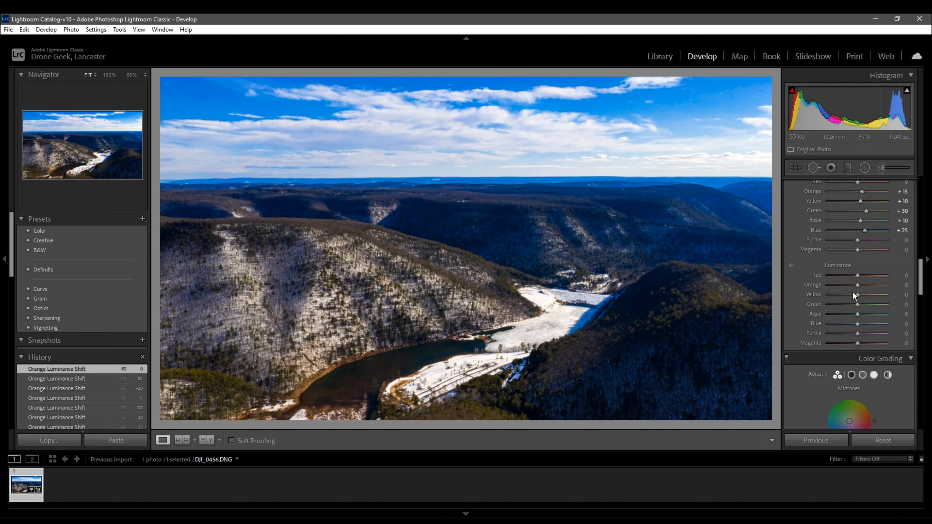
drag(859, 285, 886, 285)
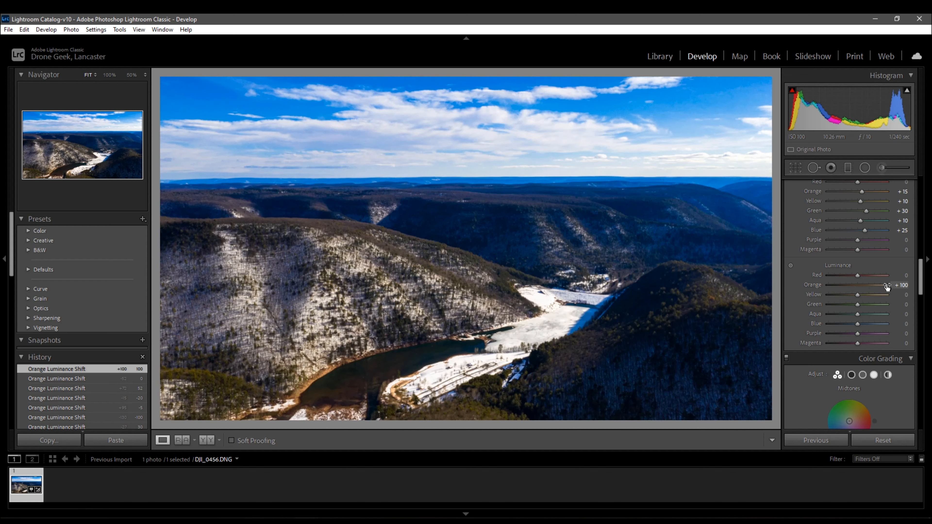
drag(885, 284, 336, 375)
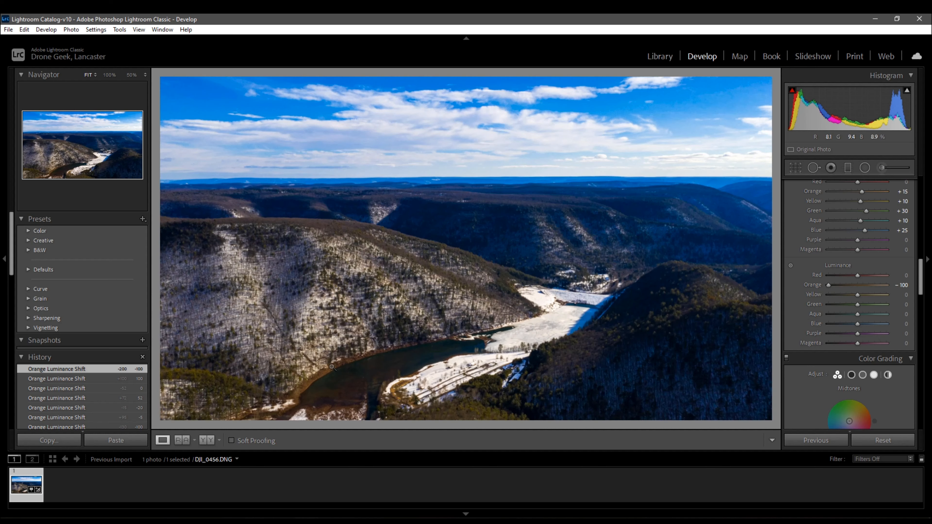
drag(829, 285, 895, 285)
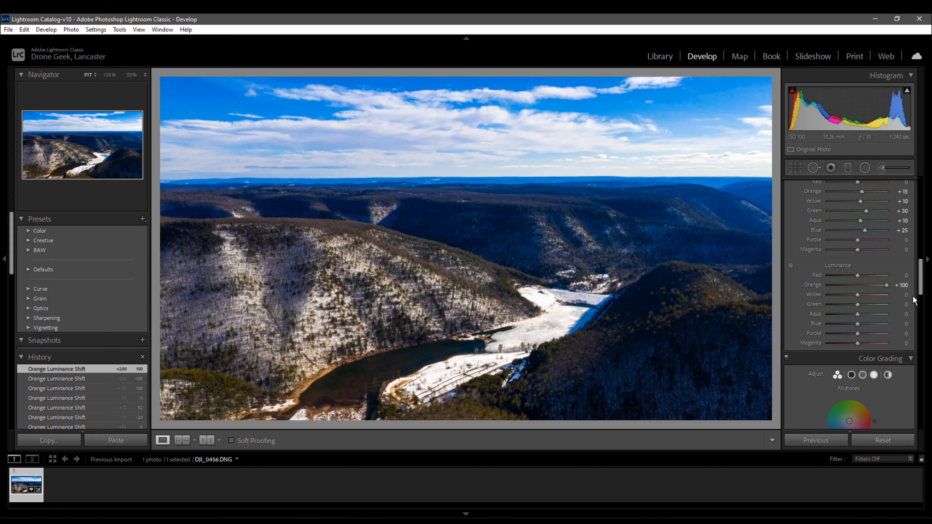
drag(888, 285, 735, 301)
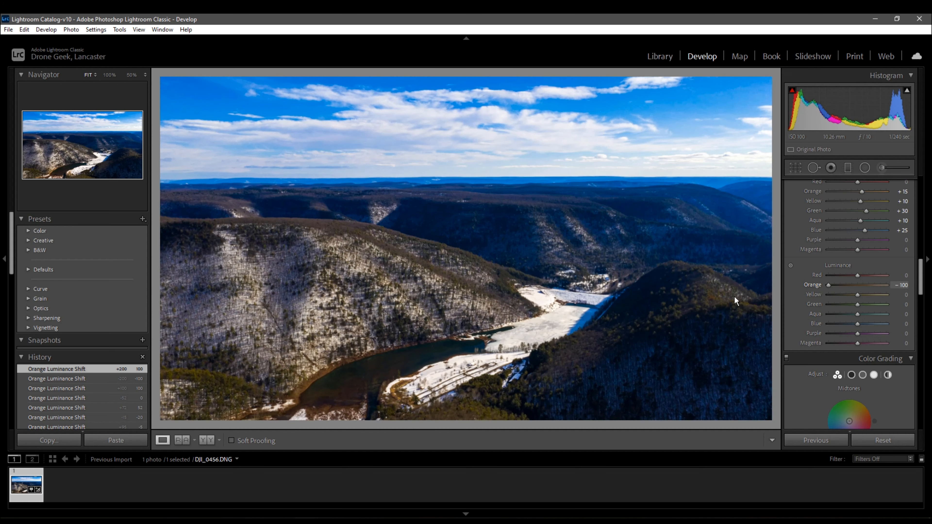
drag(812, 298, 868, 283)
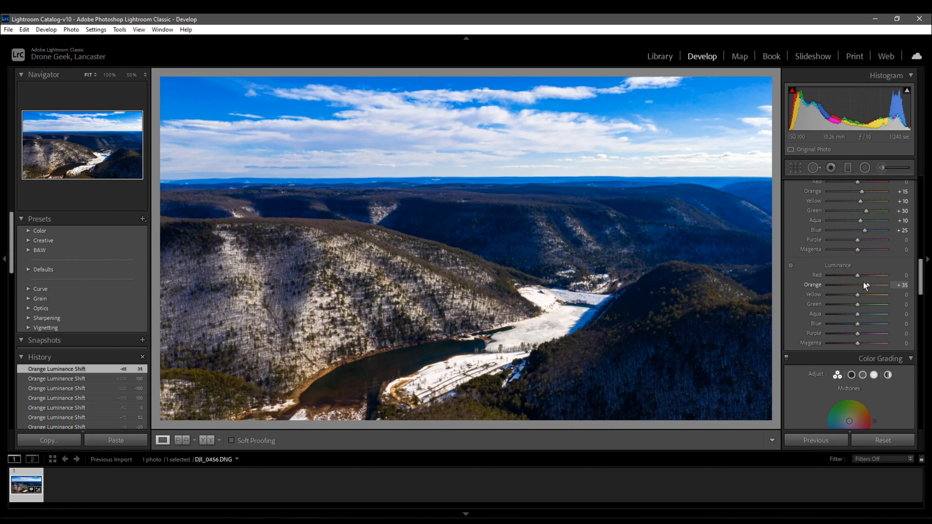
drag(867, 284, 887, 285)
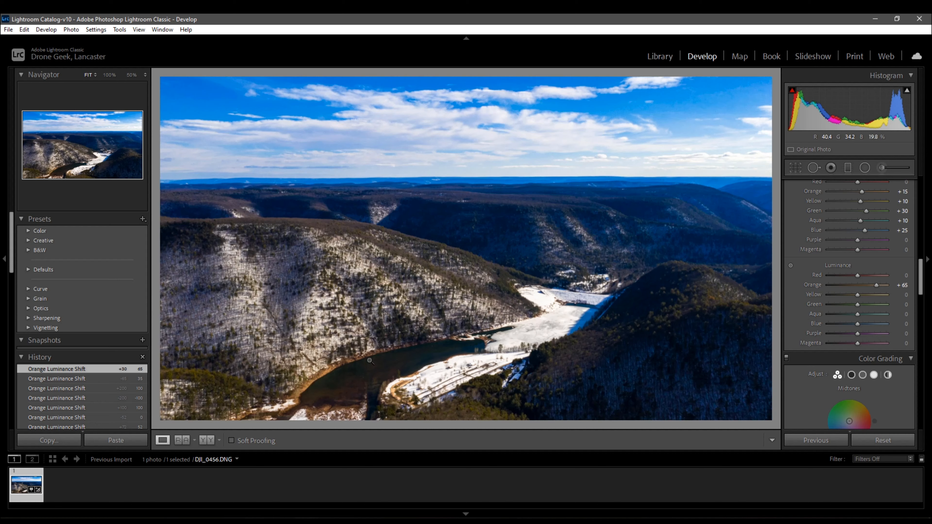
- Try the yellow Luminance at +100 and -100, and set it to +20
click(885, 295)
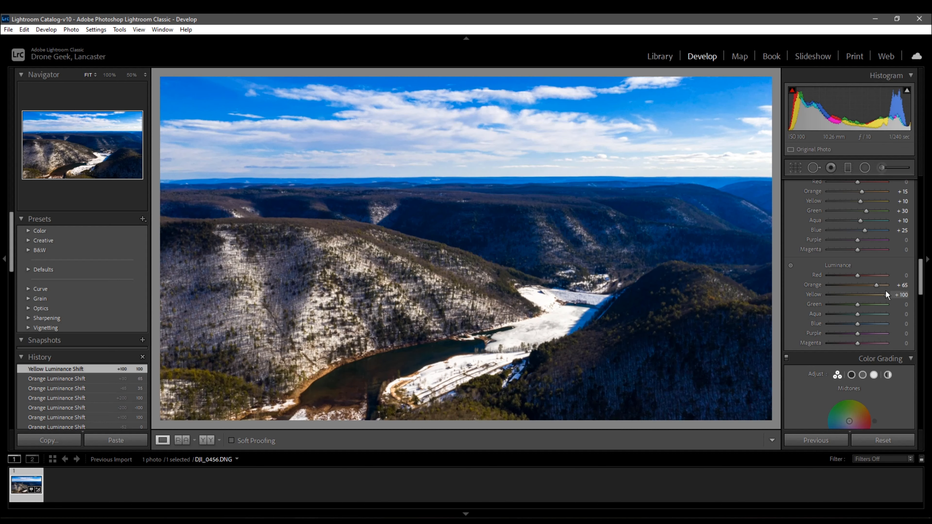
drag(887, 295, 696, 310)
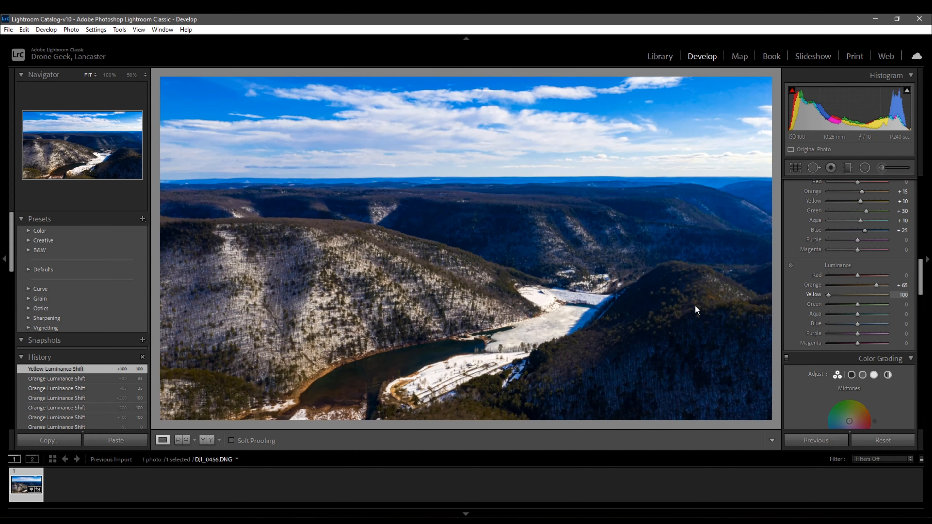
drag(840, 307, 857, 303)
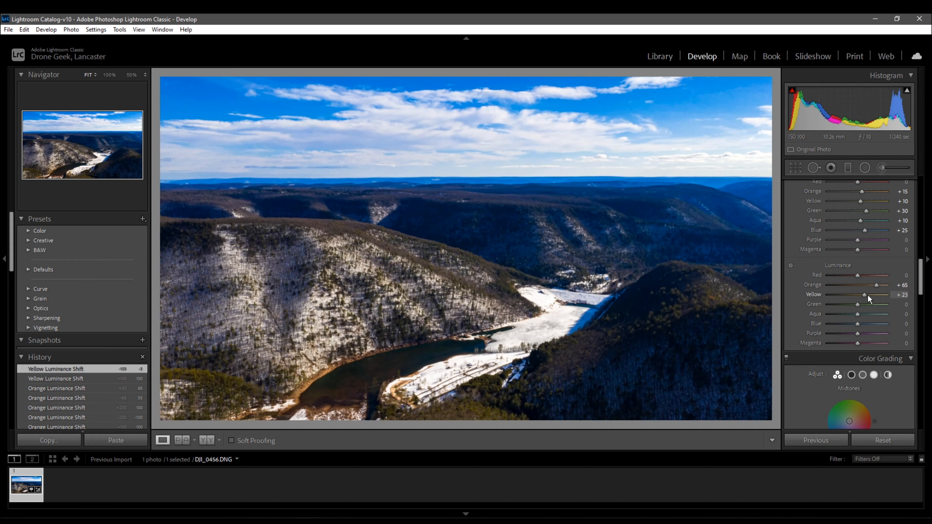
drag(866, 295, 866, 295)
- Try the green Luminance at +100 and -100, set it to +60, and lower the aqua Luminance to -35
drag(859, 304, 887, 304)
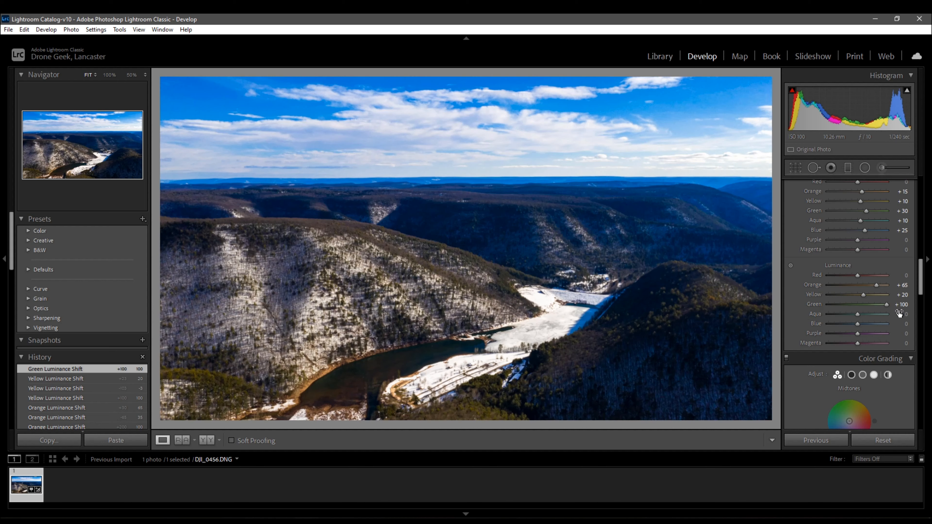
drag(888, 306, 763, 327)
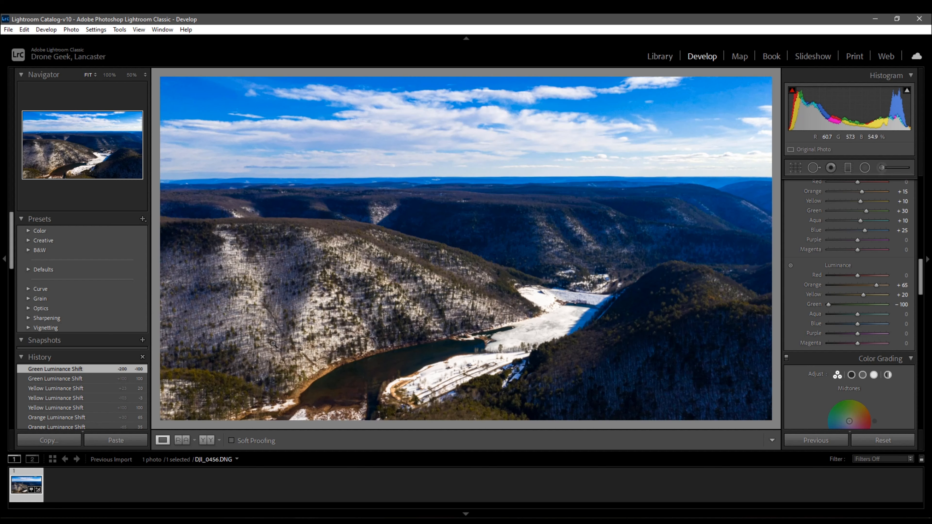
drag(830, 303, 849, 303)
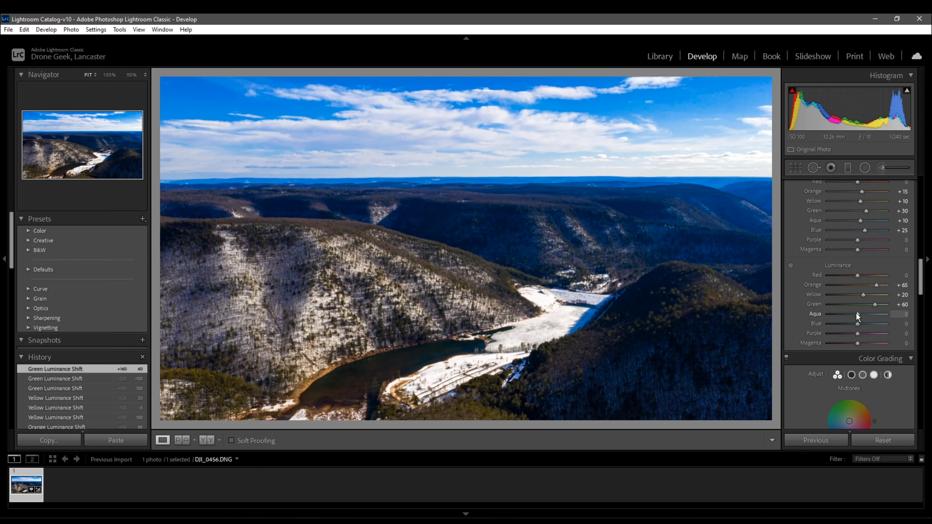
drag(852, 312, 849, 312)
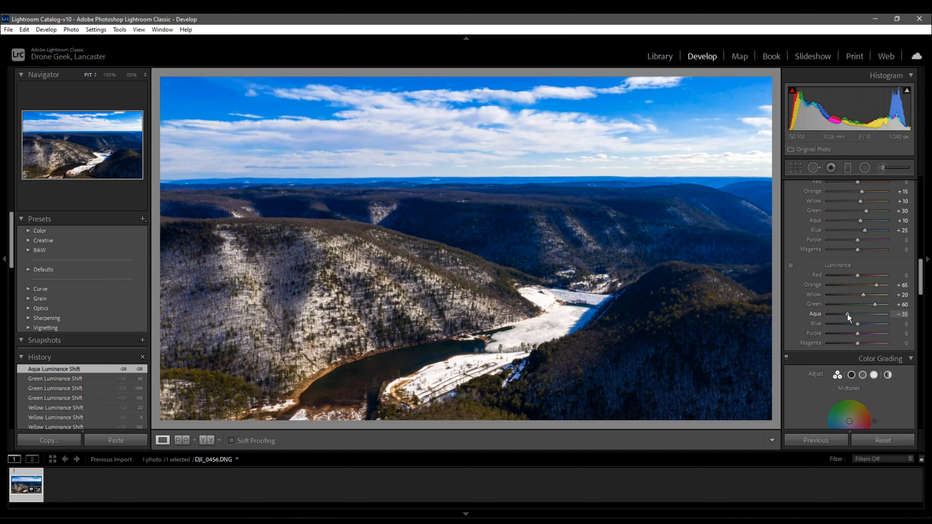
- Try the blue Luminance at +100 and -100, and bring it back close to the neutral value
drag(860, 324, 911, 322)
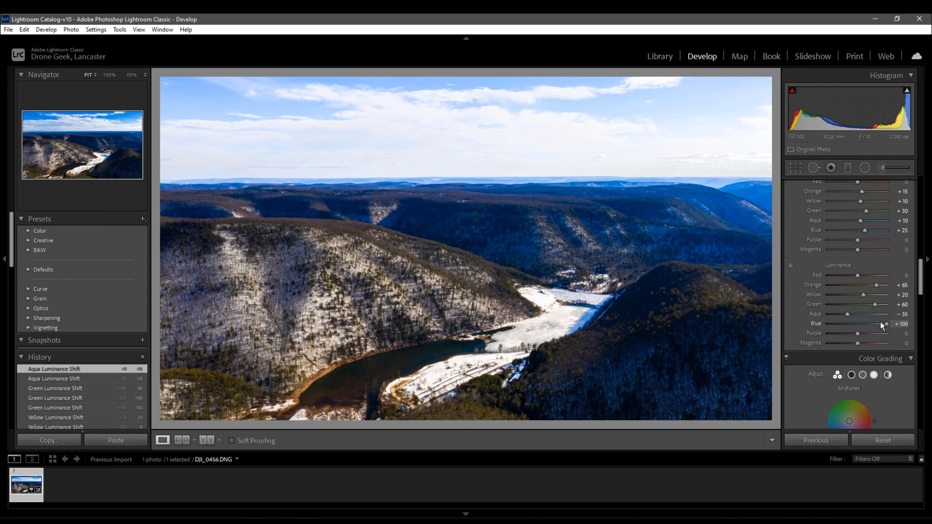
drag(882, 325, 796, 331)
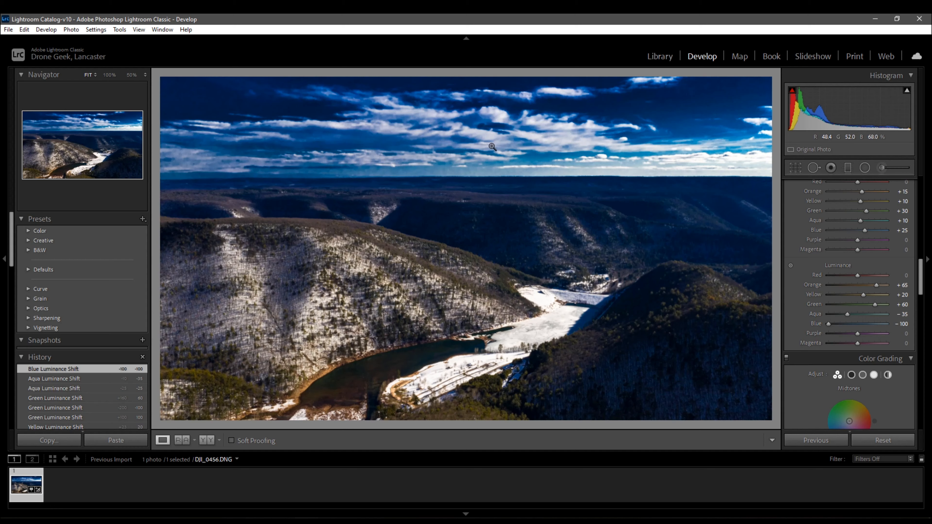
click(833, 323)
drag(833, 323, 853, 324)
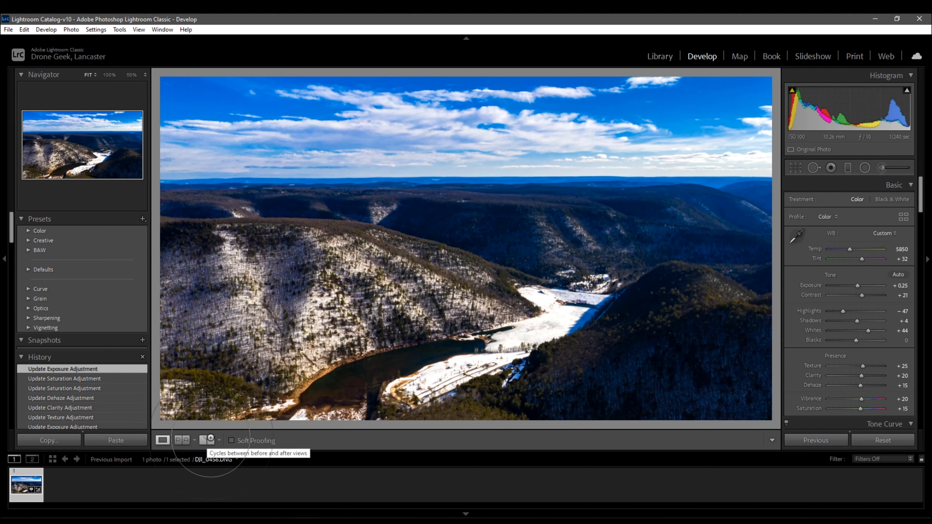
- Compare the photo before and after editing in the Left/Right view and in the Left/Right Split view
click(219, 440)
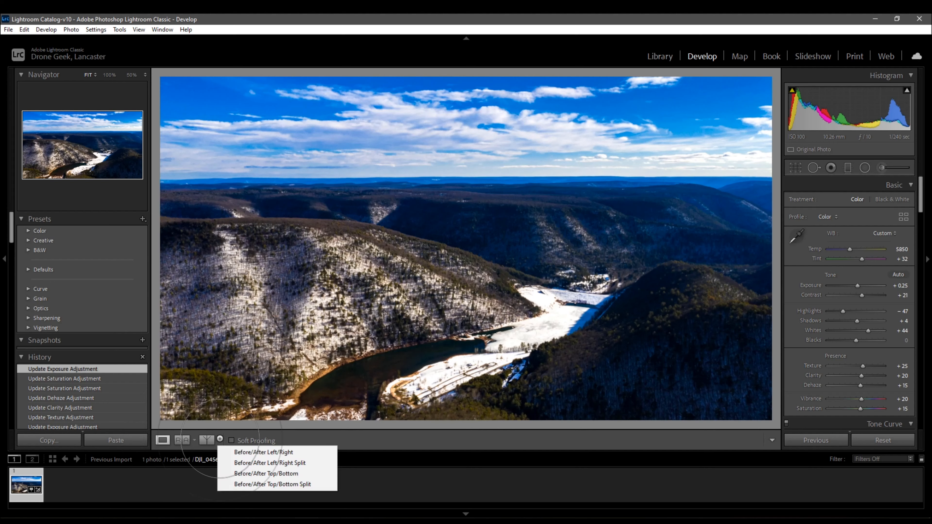
click(271, 452)
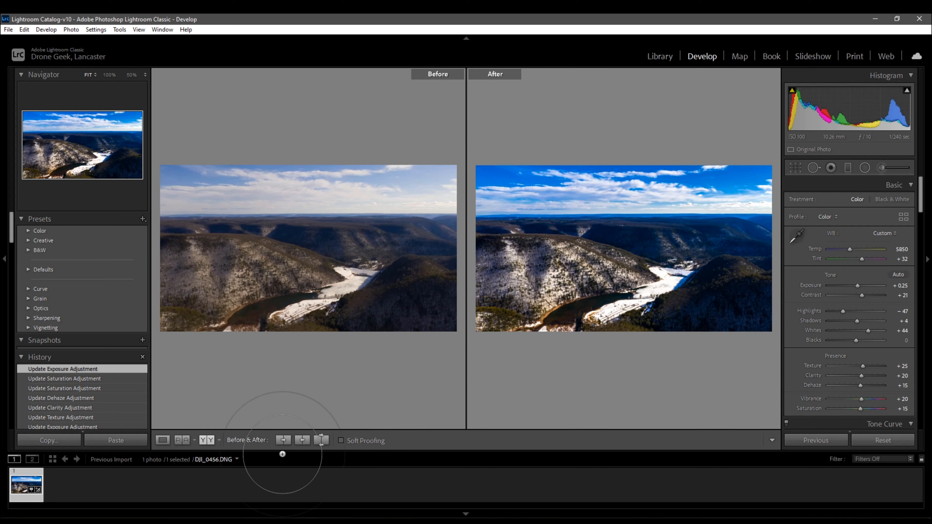
click(219, 440)
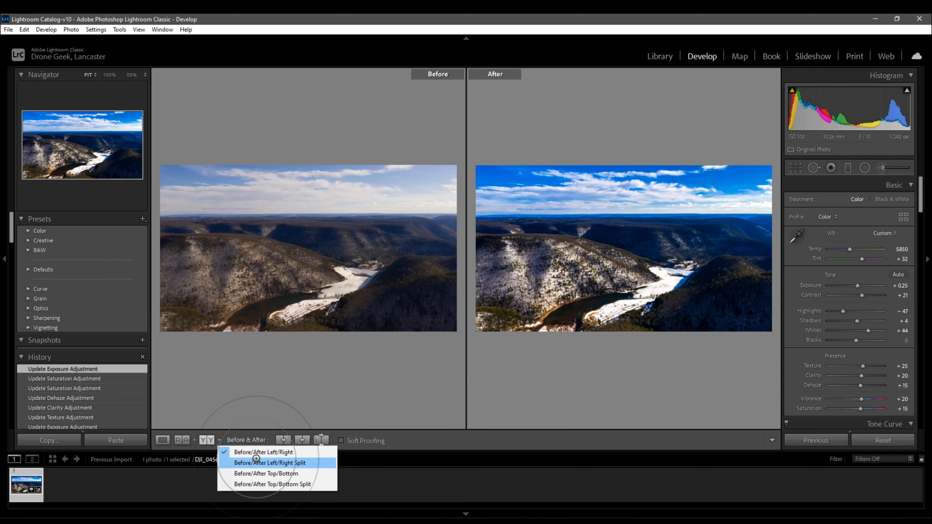
click(249, 463)
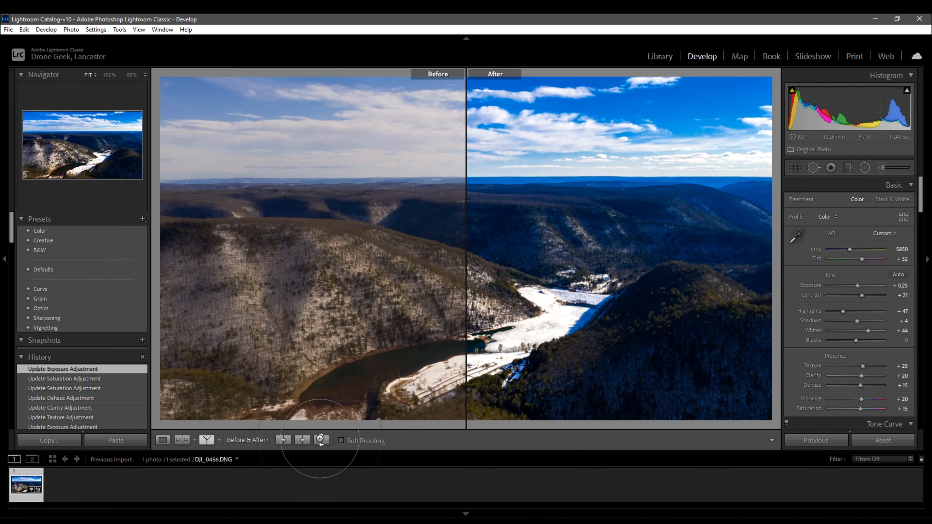
- Swap the before and after settings, swap them back, and return to the single-photo Loupe view
click(303, 439)
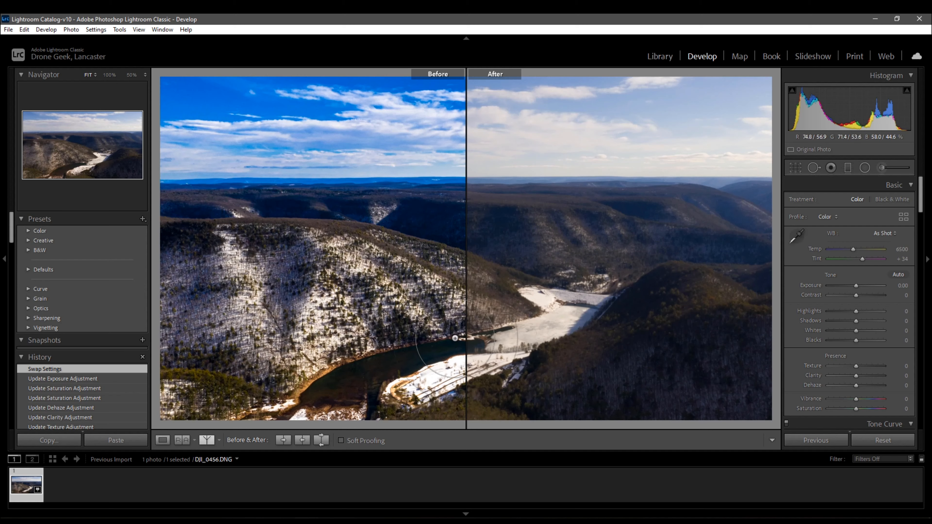
click(322, 440)
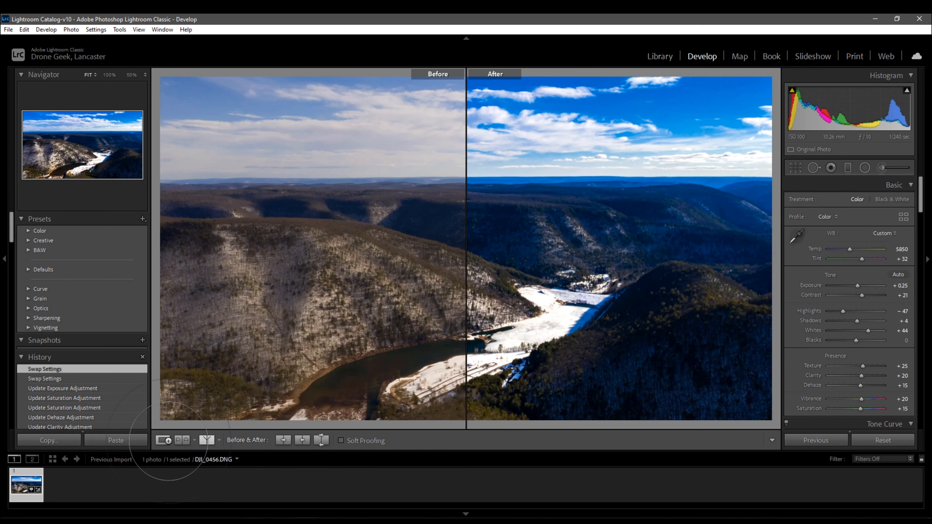
click(162, 440)
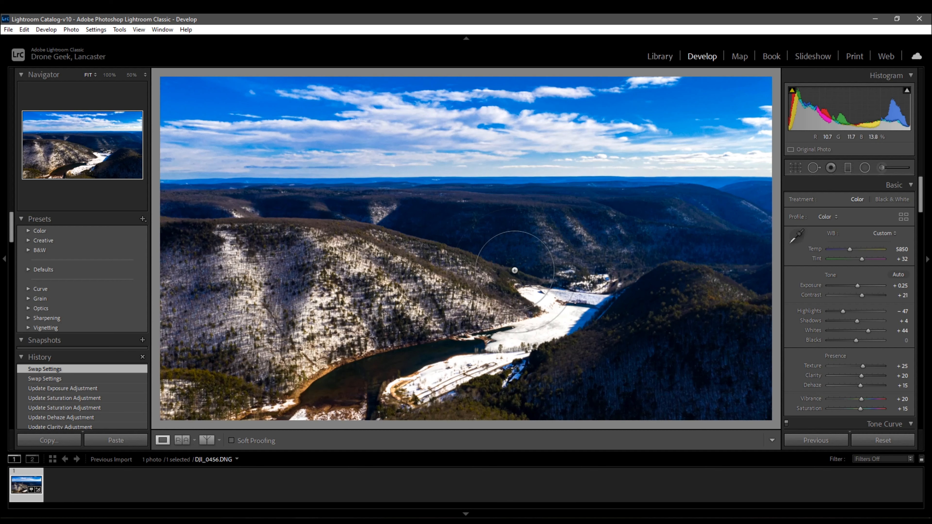
- Start exporting the photo and set the custom file name text to "Adobe Lightroom Tutorial Finished Piece"
click(11, 31)
click(70, 160)
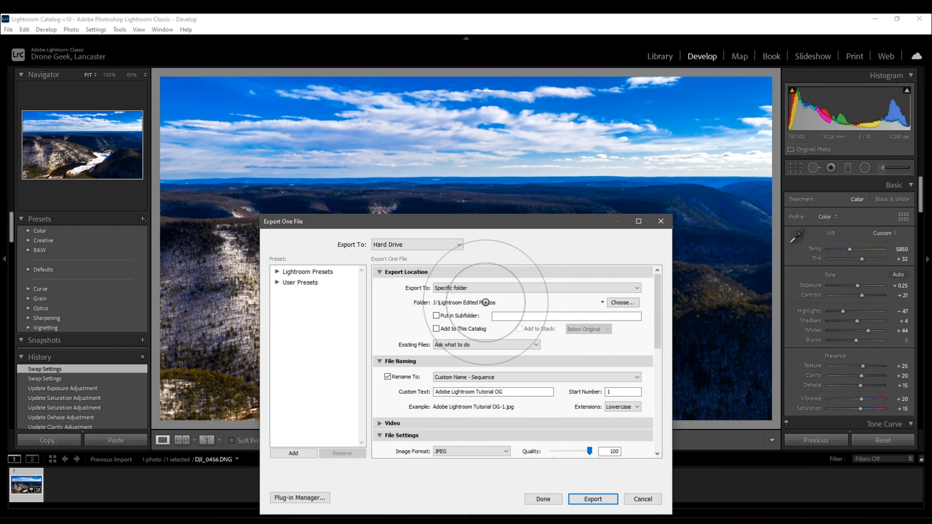
click(504, 395)
click(512, 390)
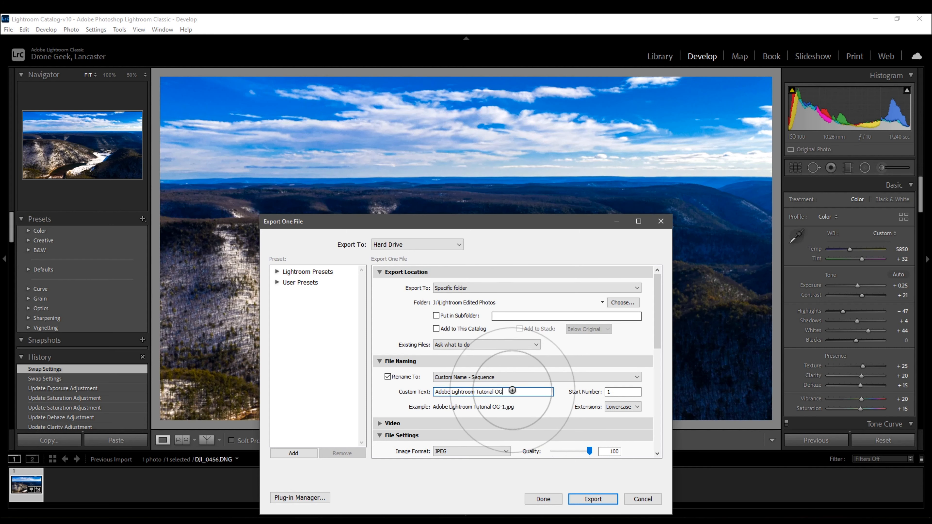
key(BackSpace)
key(BackSpace)
text(Finished Piece)
- Review the export settings, set the screen sharpening amount to Standard, and export the photo
scroll(514, 392, down, 5)
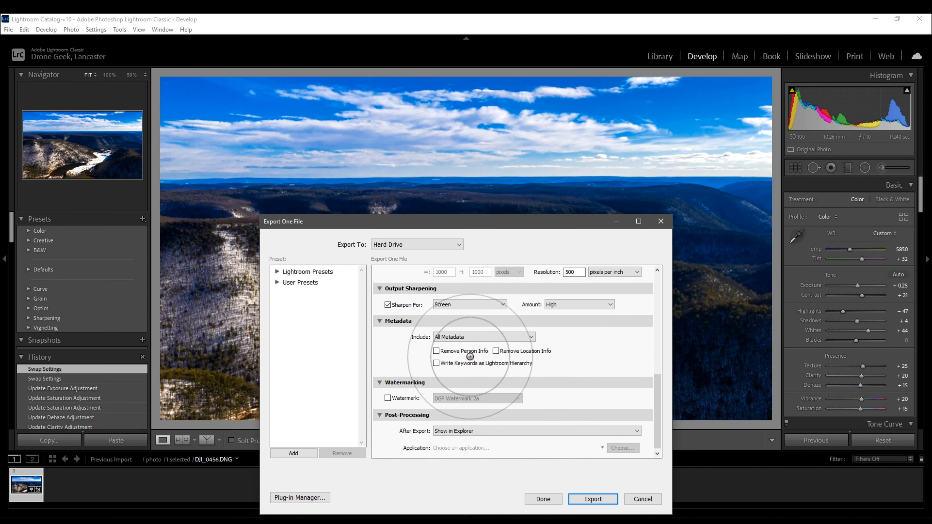
scroll(565, 332, up, 5)
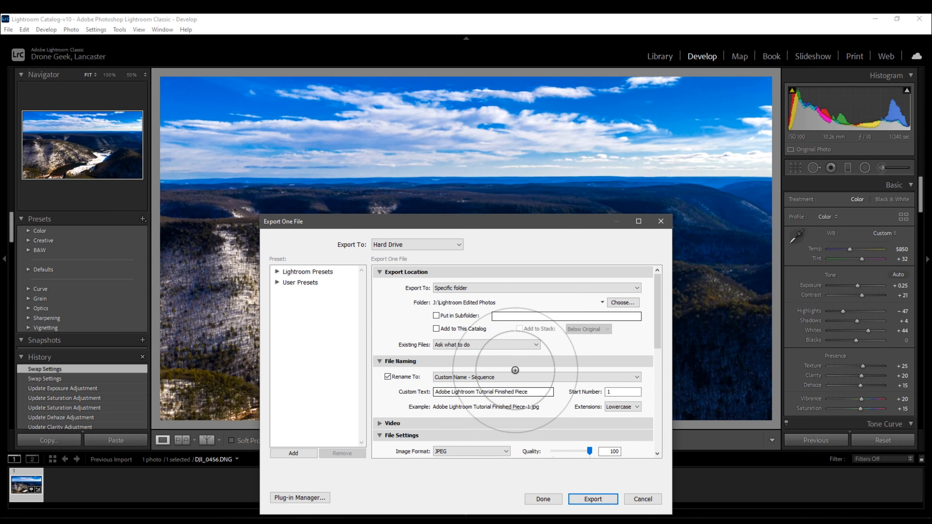
scroll(517, 389, down, 6)
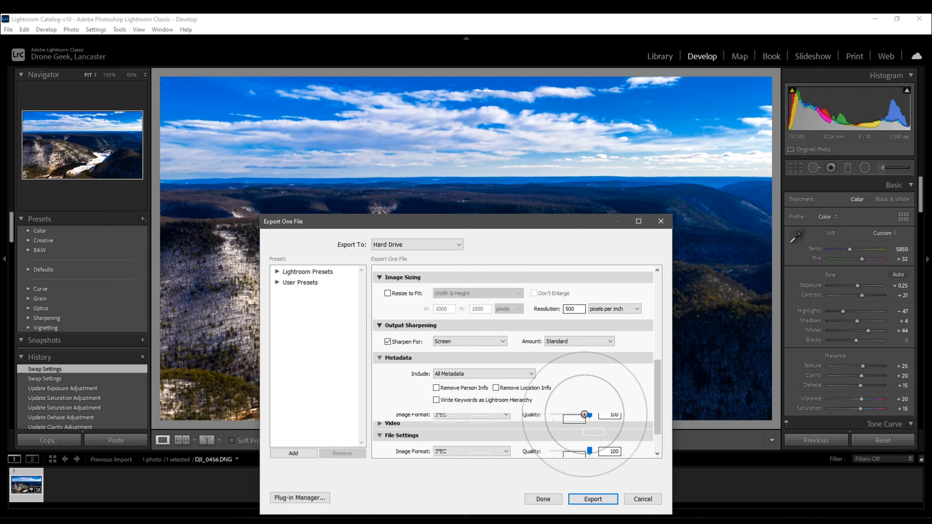
scroll(574, 389, down, 2)
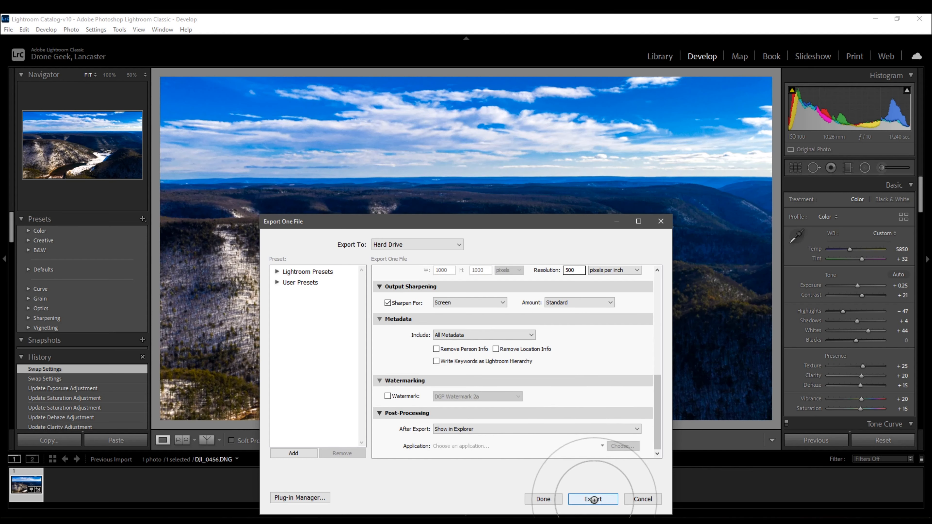
click(593, 499)
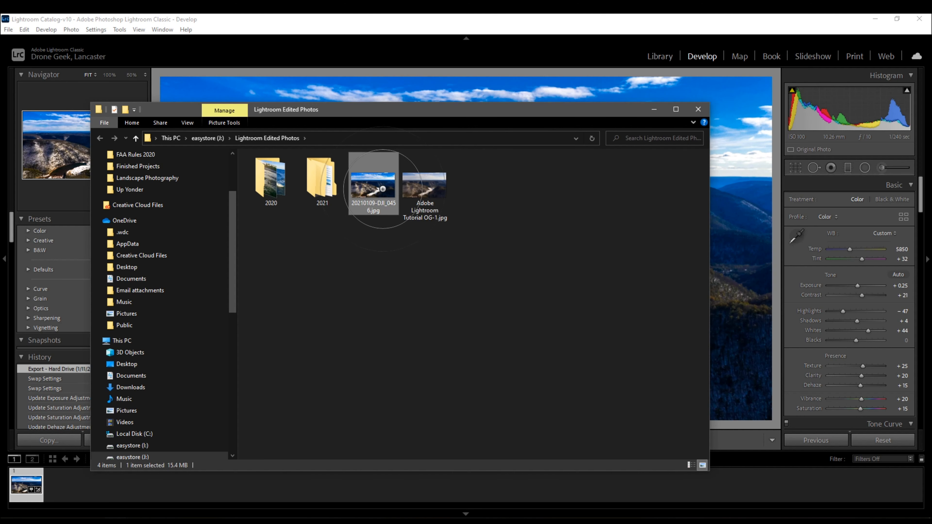
- In File Explorer, rename the exported 20210109-DJI_0456.jpg as "Adobe Lightroom Tutorial Finished Piece - 1.jpg"
right_click(379, 188)
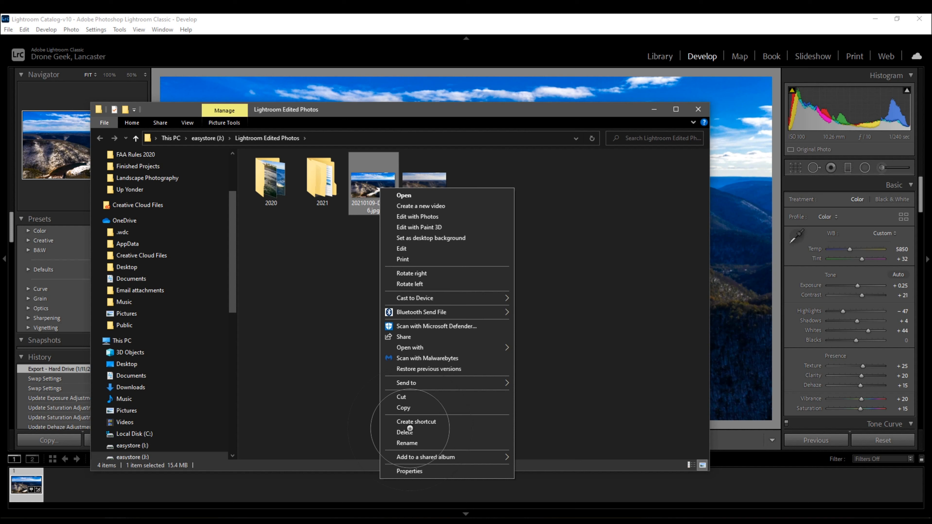
click(427, 442)
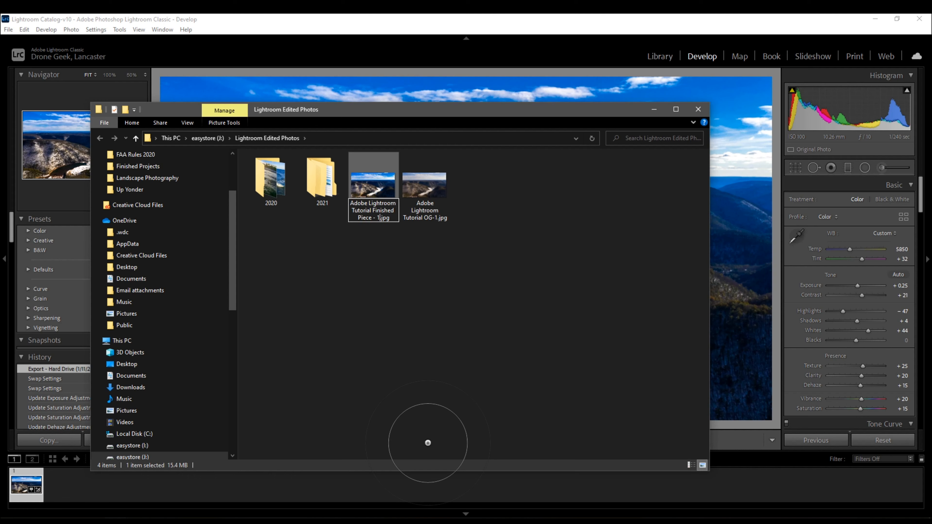
key(Return)
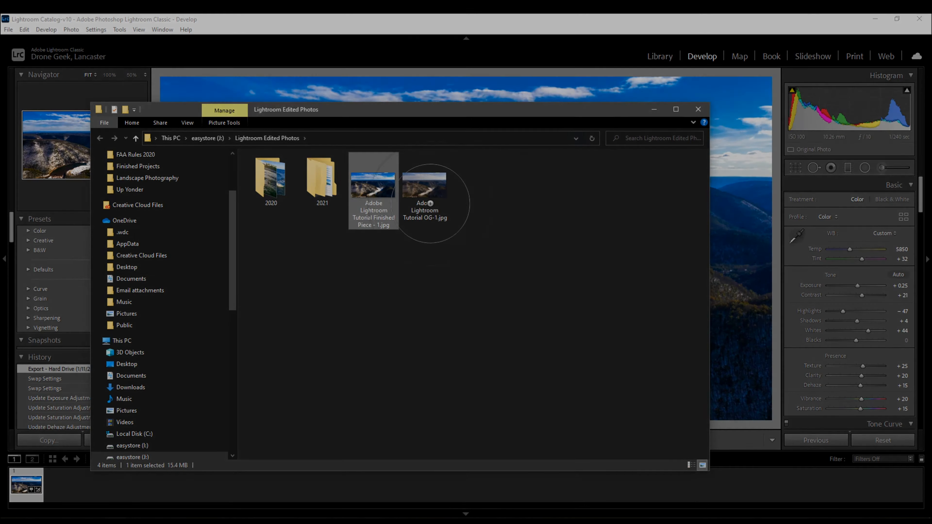